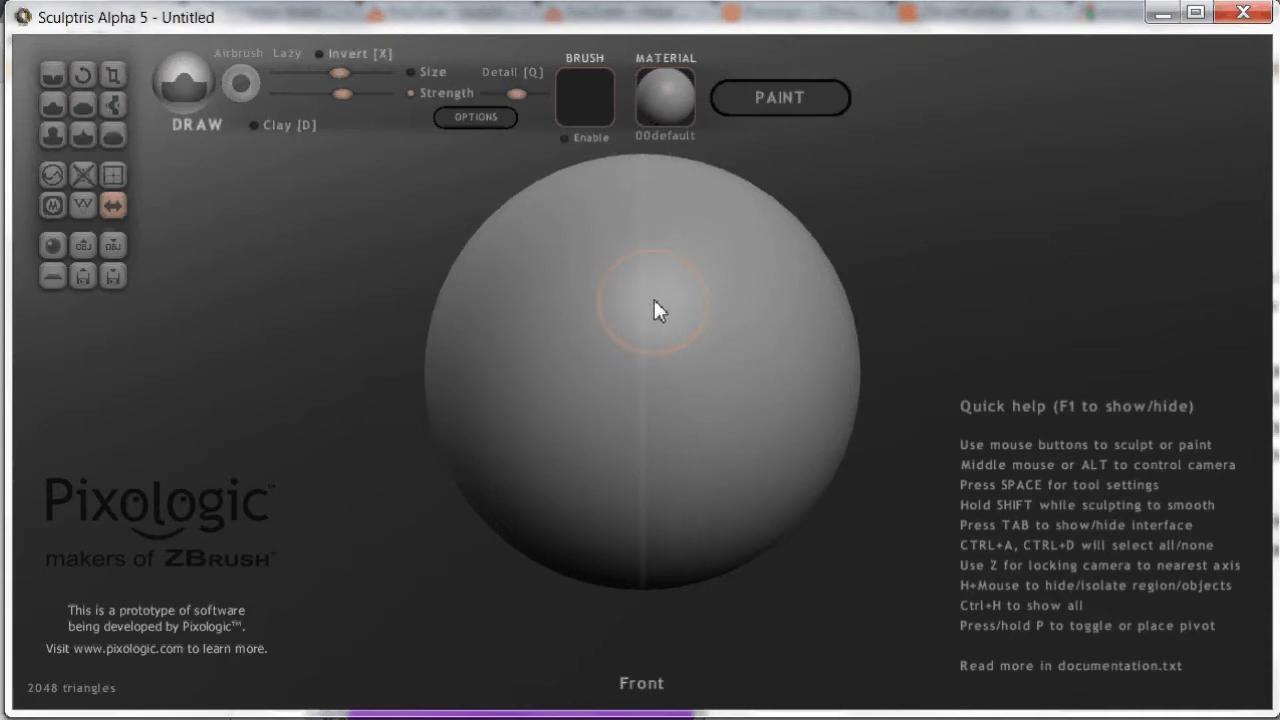
- Form a mirrored pair of round eye sockets on the front of the sphere with the Draw brush in Clay mode
mouse_move(712, 303)
middle_down()
mouse_move(630, 324)
mouse_move(858, 305)
mouse_move(1010, 335)
mouse_move(517, 351)
mouse_move(806, 329)
mouse_move(840, 306)
mouse_move(897, 313)
mouse_move(549, 346)
mouse_move(849, 297)
mouse_move(760, 360)
mouse_move(574, 326)
mouse_move(466, 354)
mouse_move(853, 391)
mouse_move(903, 277)
mouse_move(631, 346)
mouse_move(560, 391)
mouse_move(613, 310)
mouse_move(654, 316)
mouse_move(644, 336)
mouse_move(621, 324)
middle_up()
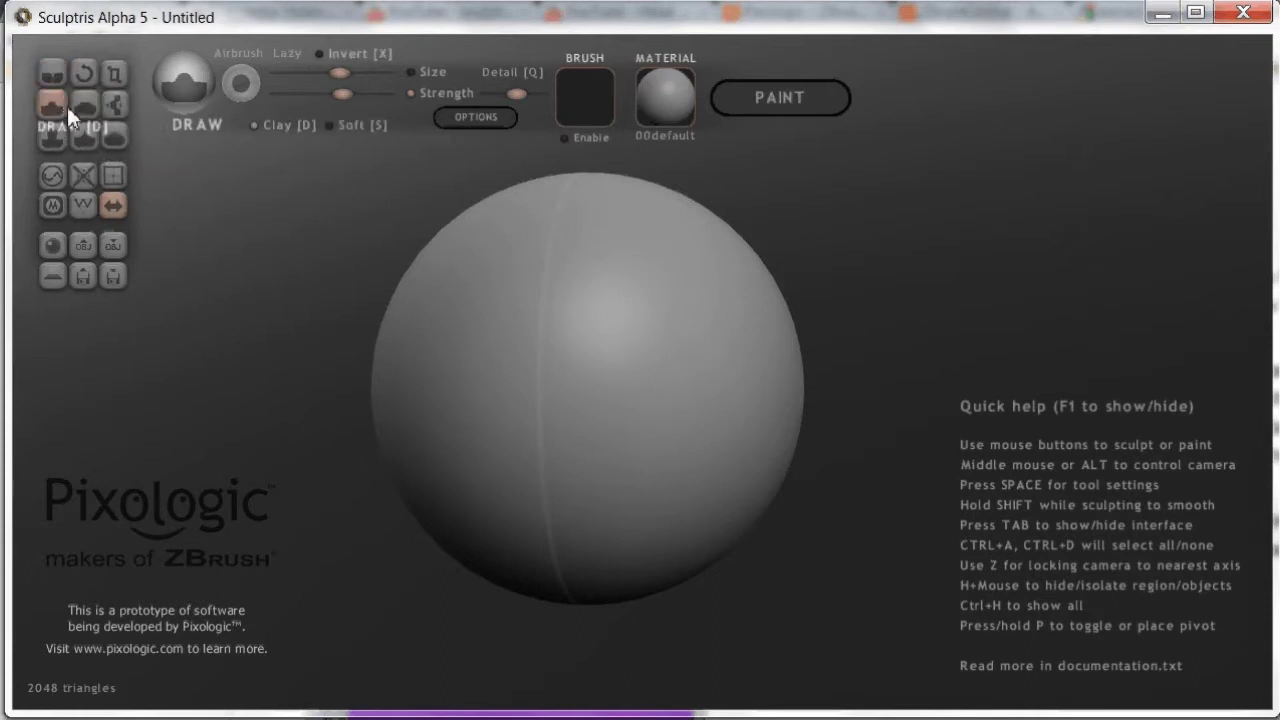
mouse_move(623, 308)
mouse_down()
mouse_move(639, 332)
mouse_move(616, 325)
mouse_move(639, 320)
mouse_up()
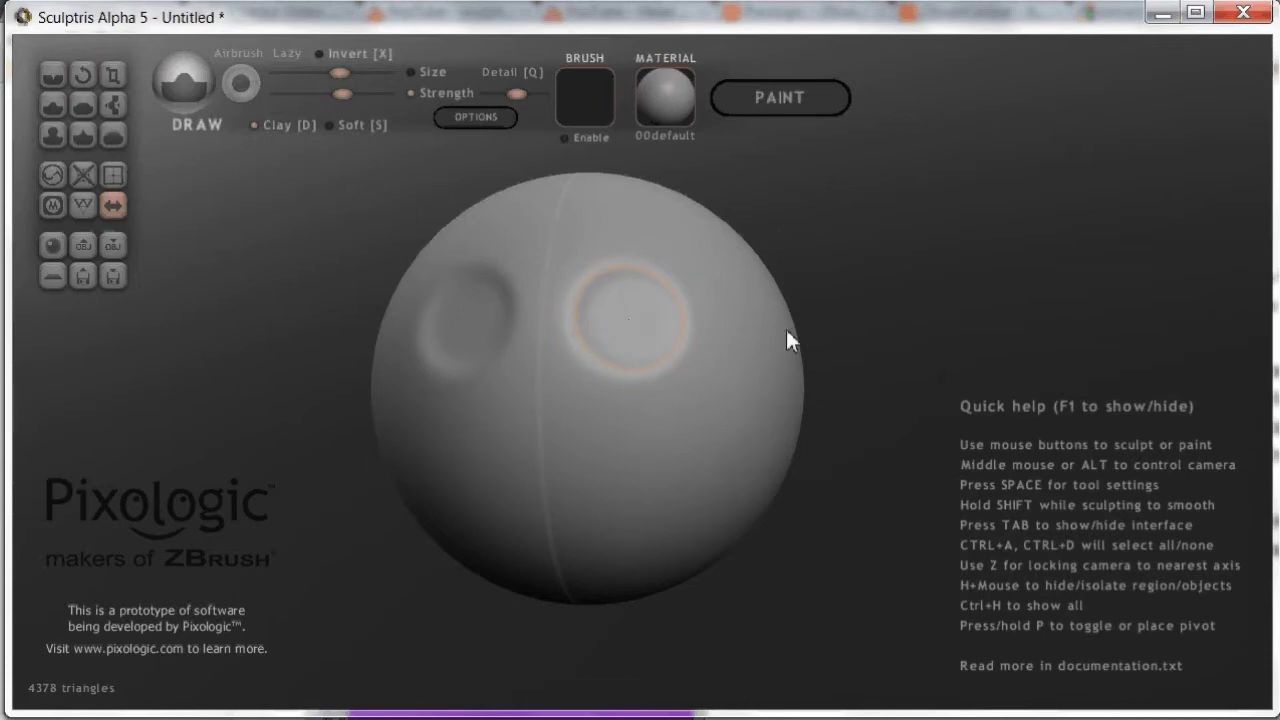
mouse_move(711, 303)
middle_down()
mouse_move(517, 325)
mouse_move(734, 291)
mouse_move(728, 337)
mouse_move(734, 289)
mouse_move(731, 314)
mouse_move(710, 308)
middle_up()
- Sculpt raised brow ridges arching over both eye sockets and down their outer sides with a smaller Draw brush
drag(339, 78, 308, 74)
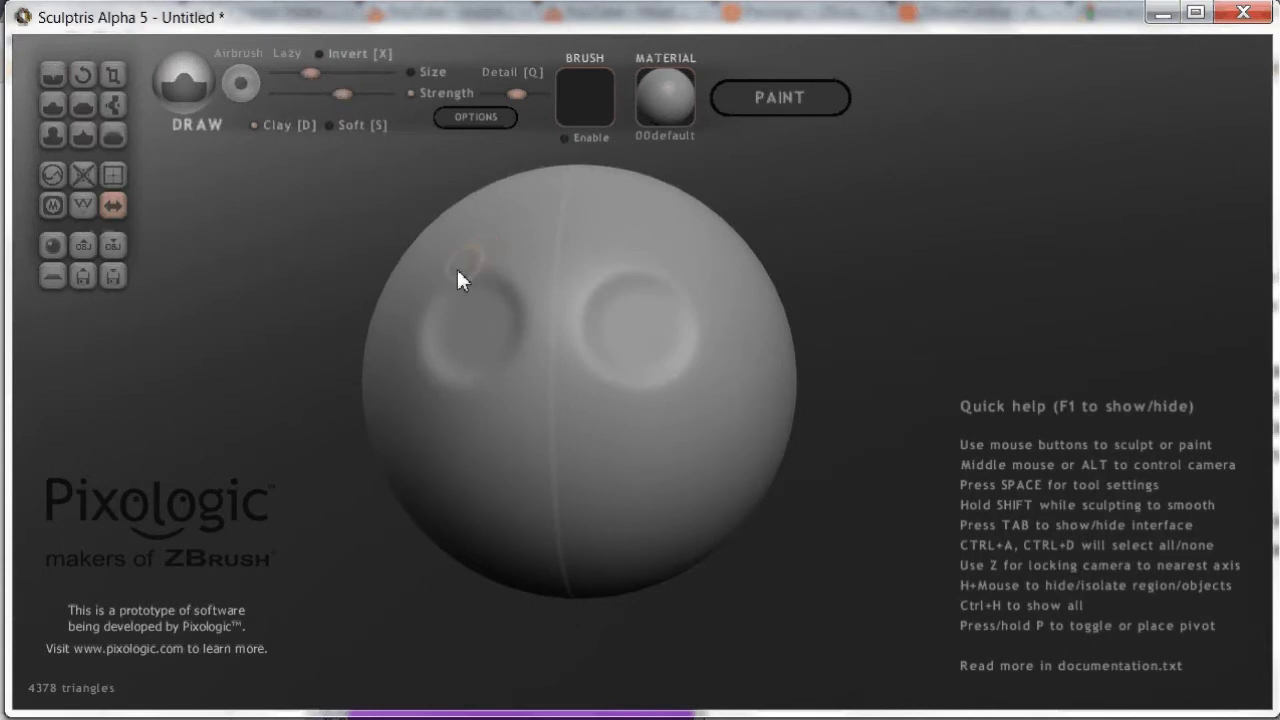
mouse_move(413, 306)
mouse_down()
mouse_move(493, 268)
mouse_move(543, 293)
mouse_move(489, 272)
mouse_move(432, 273)
mouse_move(385, 318)
mouse_move(506, 280)
mouse_move(574, 314)
mouse_up()
scroll(595, 315, up, 3)
mouse_move(617, 317)
middle_down()
mouse_move(500, 353)
mouse_move(706, 294)
middle_up()
click(706, 292)
mouse_move(640, 245)
mouse_down()
mouse_move(542, 204)
mouse_move(497, 221)
mouse_move(562, 217)
mouse_move(721, 346)
mouse_up()
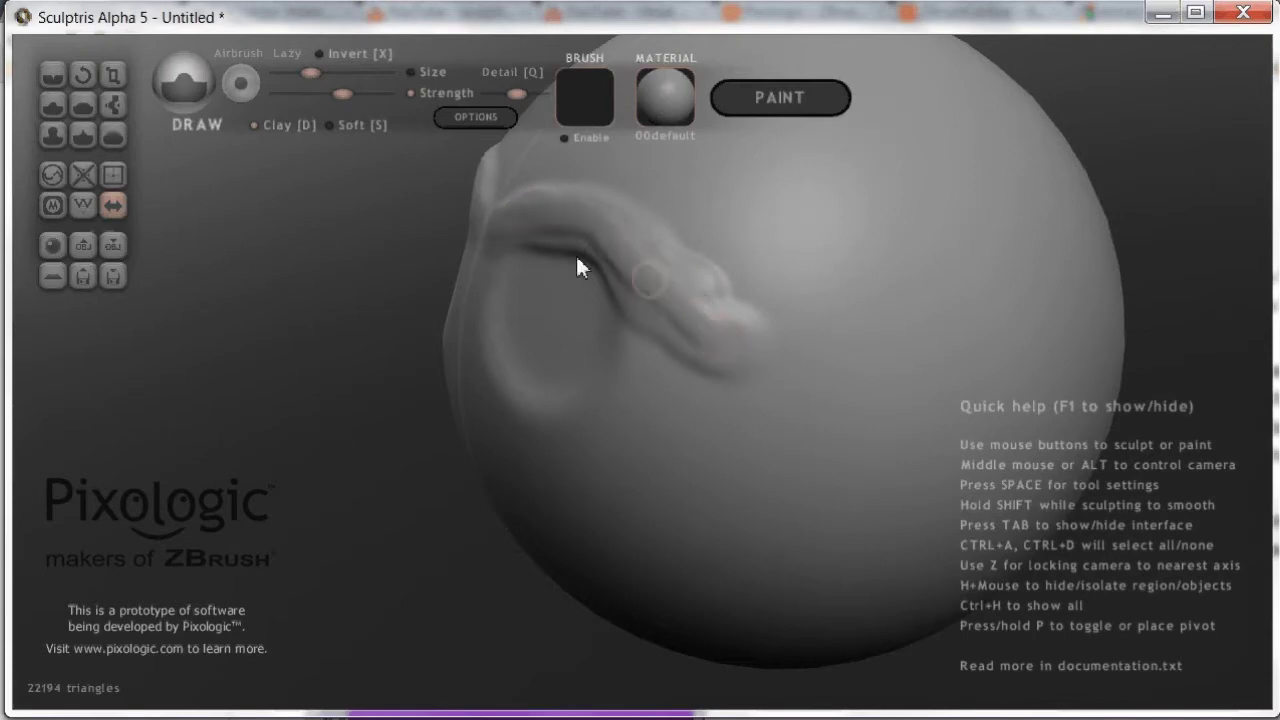
- Smooth the brow ridges, from their lumpy outer ends to the area between the eye sockets
middle_drag(709, 322, 689, 318)
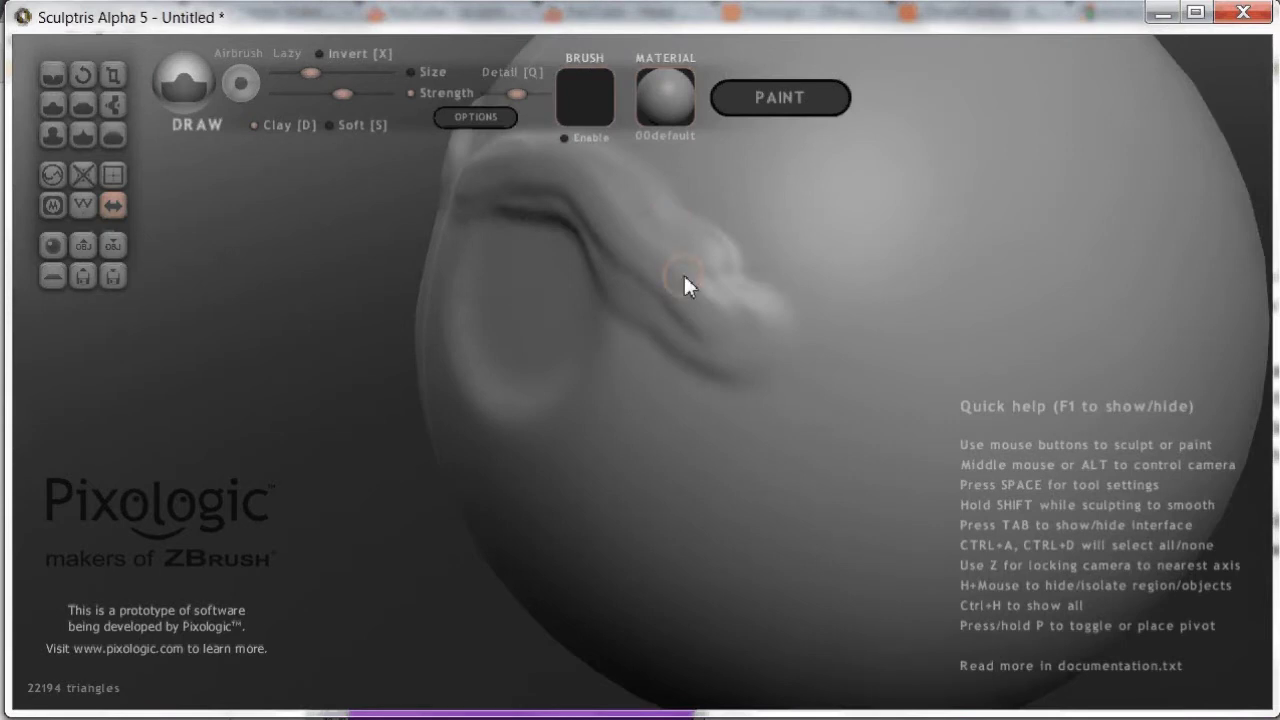
click(114, 134)
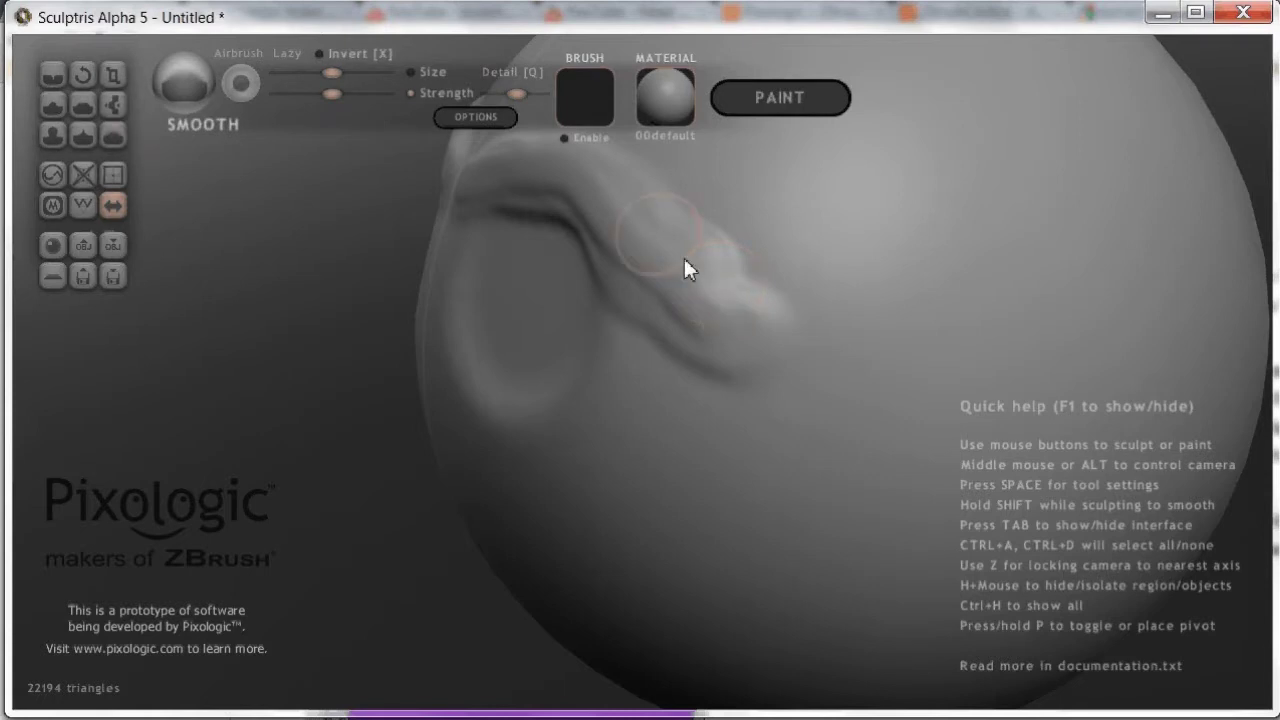
mouse_move(686, 331)
mouse_down()
mouse_move(605, 240)
mouse_move(527, 186)
mouse_move(464, 170)
mouse_move(585, 187)
mouse_move(760, 317)
mouse_move(680, 342)
mouse_up()
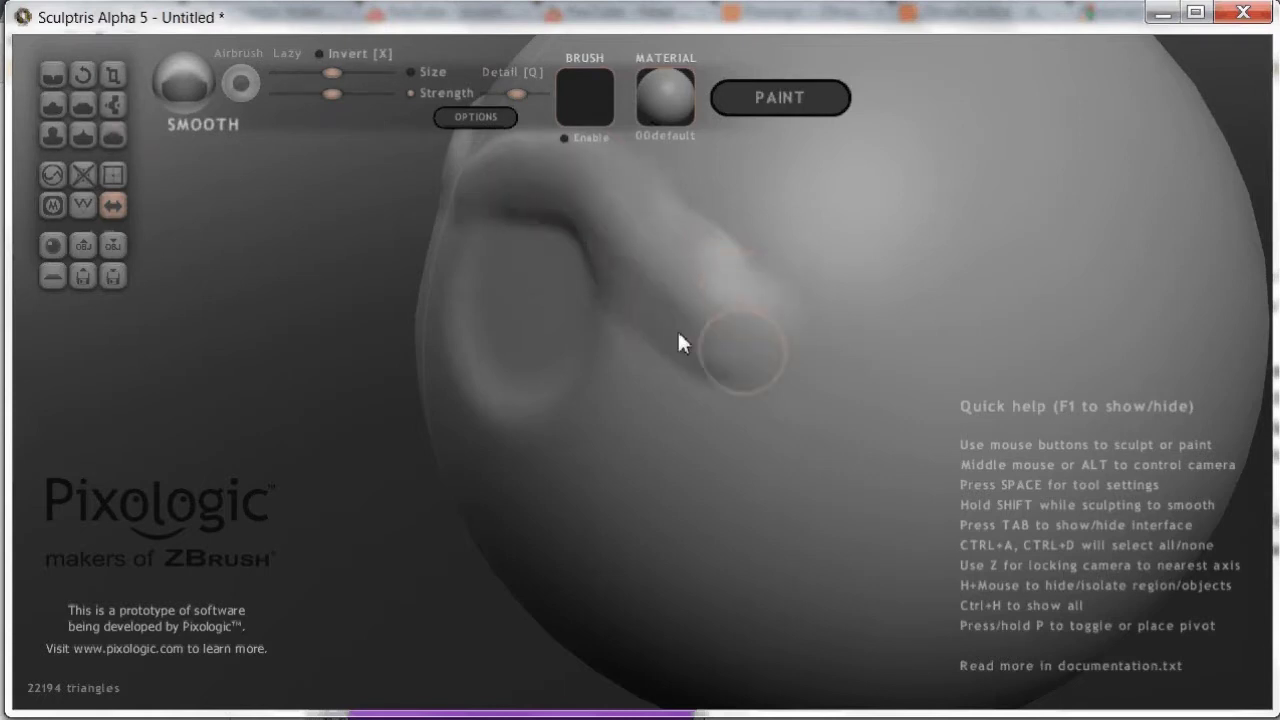
middle_drag(549, 246, 849, 260)
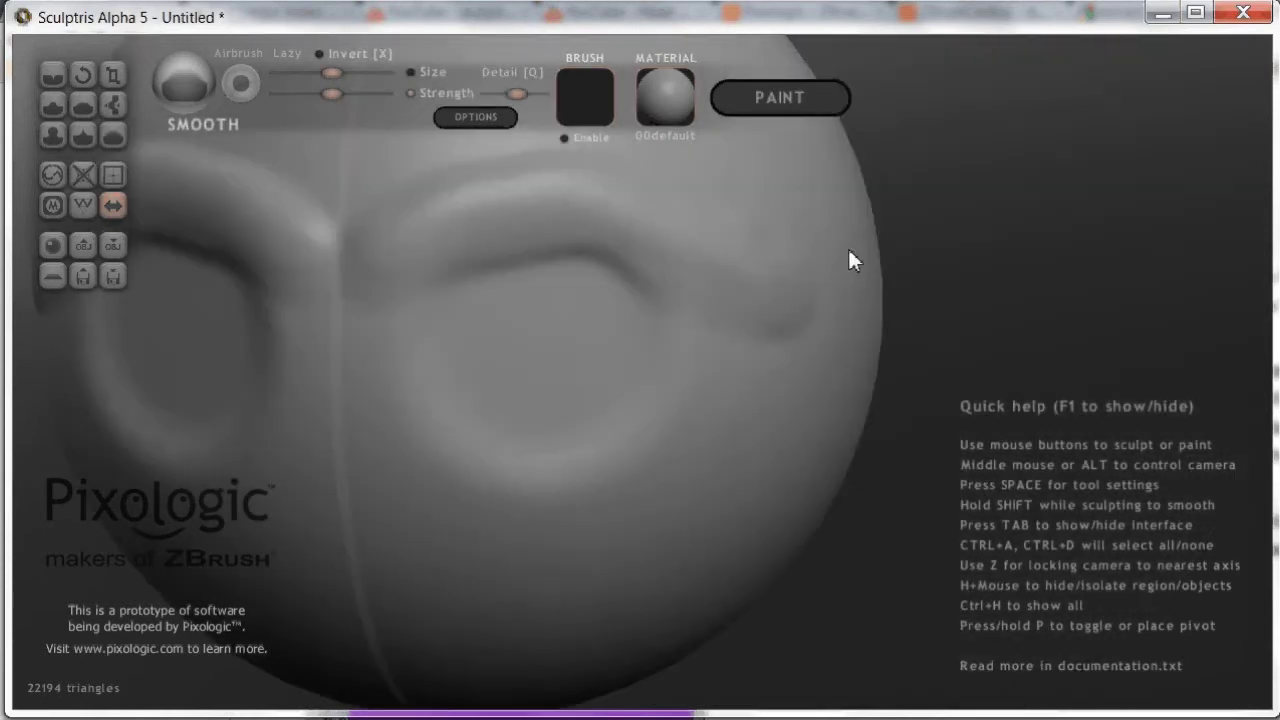
scroll(489, 295, down, 3)
middle_drag(590, 337, 599, 287)
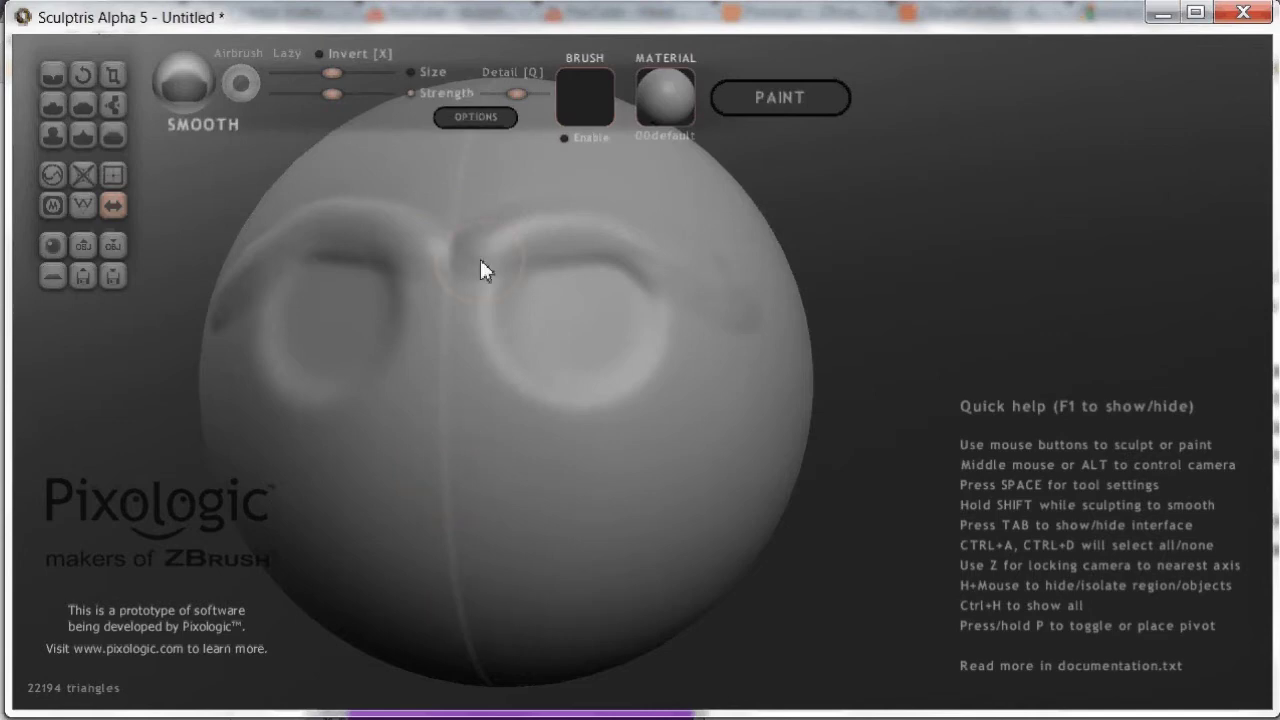
mouse_move(480, 262)
middle_down()
mouse_move(437, 320)
mouse_move(614, 289)
mouse_move(712, 303)
mouse_move(614, 354)
mouse_move(537, 329)
mouse_move(474, 246)
middle_up()
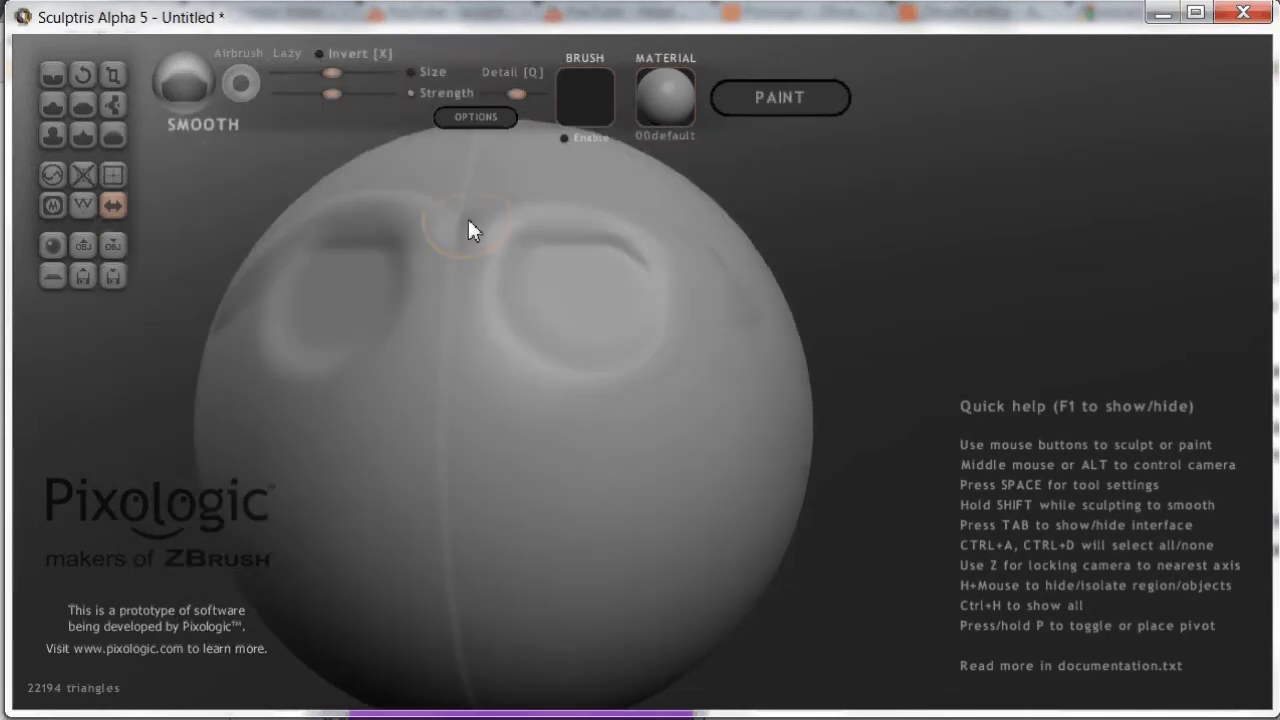
key(z)
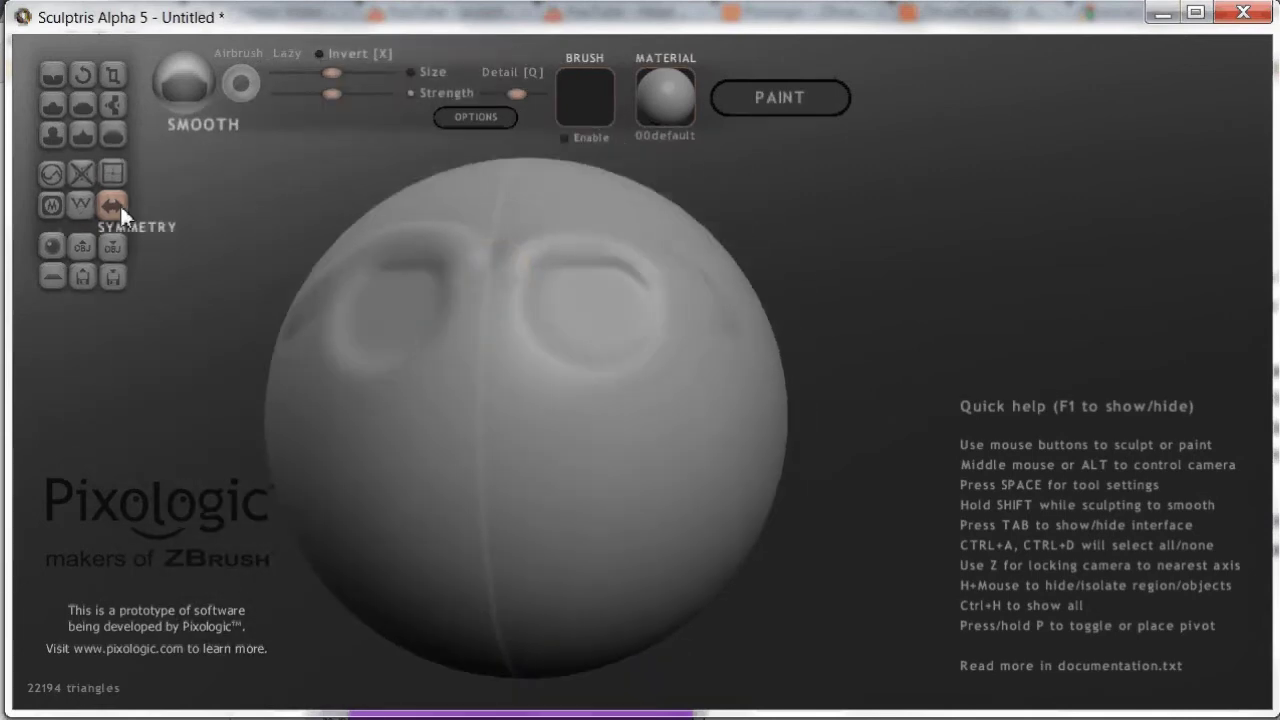
- Pull a protruding nose out of the face between and below the eye sockets with an enlarged Grab brush
click(112, 104)
mouse_move(594, 314)
mouse_down()
mouse_move(471, 366)
mouse_move(400, 290)
mouse_up()
drag(308, 73, 348, 73)
drag(402, 224, 456, 364)
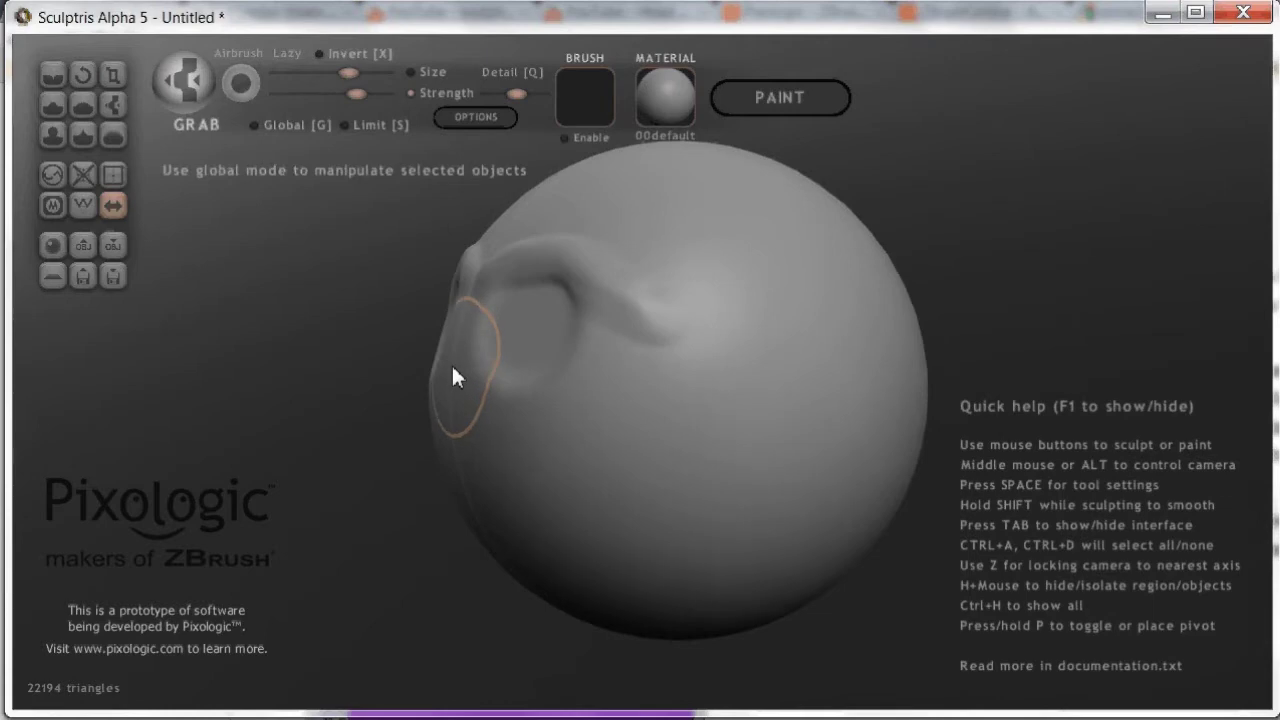
drag(355, 72, 340, 74)
mouse_move(451, 358)
mouse_down()
mouse_move(375, 356)
mouse_move(345, 374)
mouse_move(331, 422)
mouse_up()
- Push two nostrils into the underside of the nose with a small Grab brush
middle_drag(542, 341, 750, 262)
drag(339, 73, 302, 76)
drag(505, 250, 501, 231)
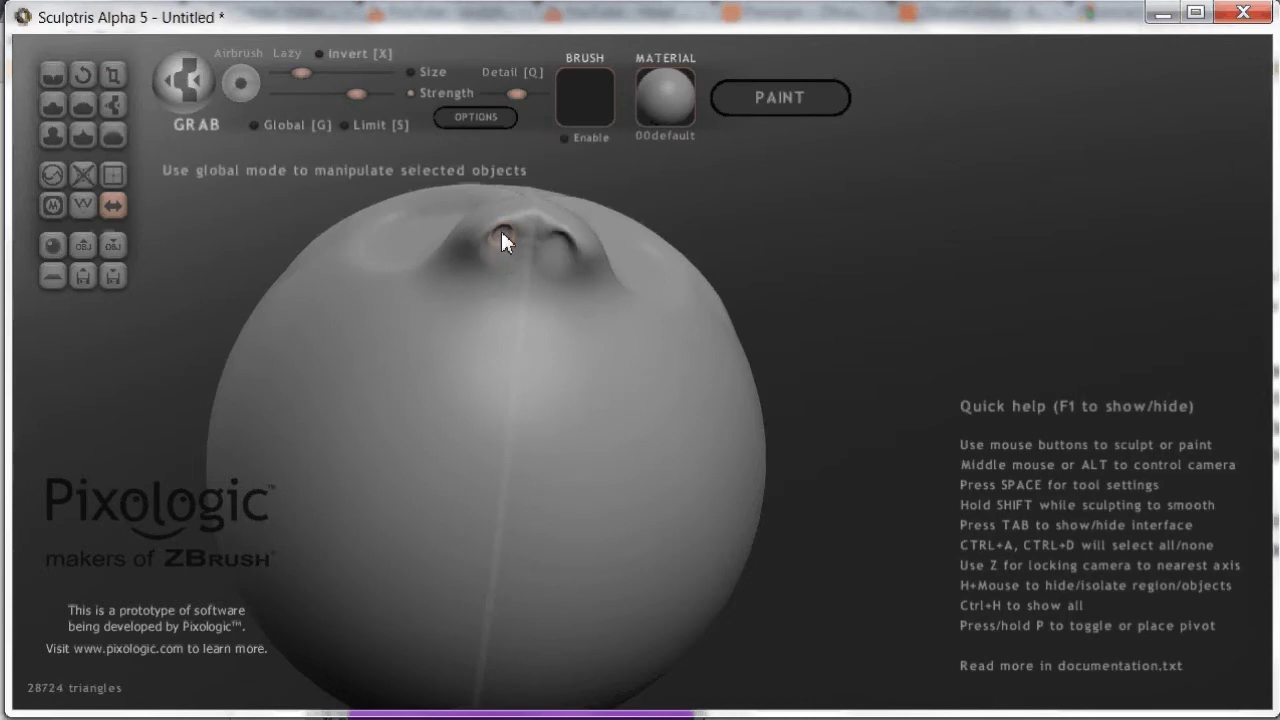
mouse_move(631, 233)
middle_down()
mouse_move(606, 280)
mouse_move(586, 443)
mouse_move(388, 368)
mouse_move(620, 372)
middle_up()
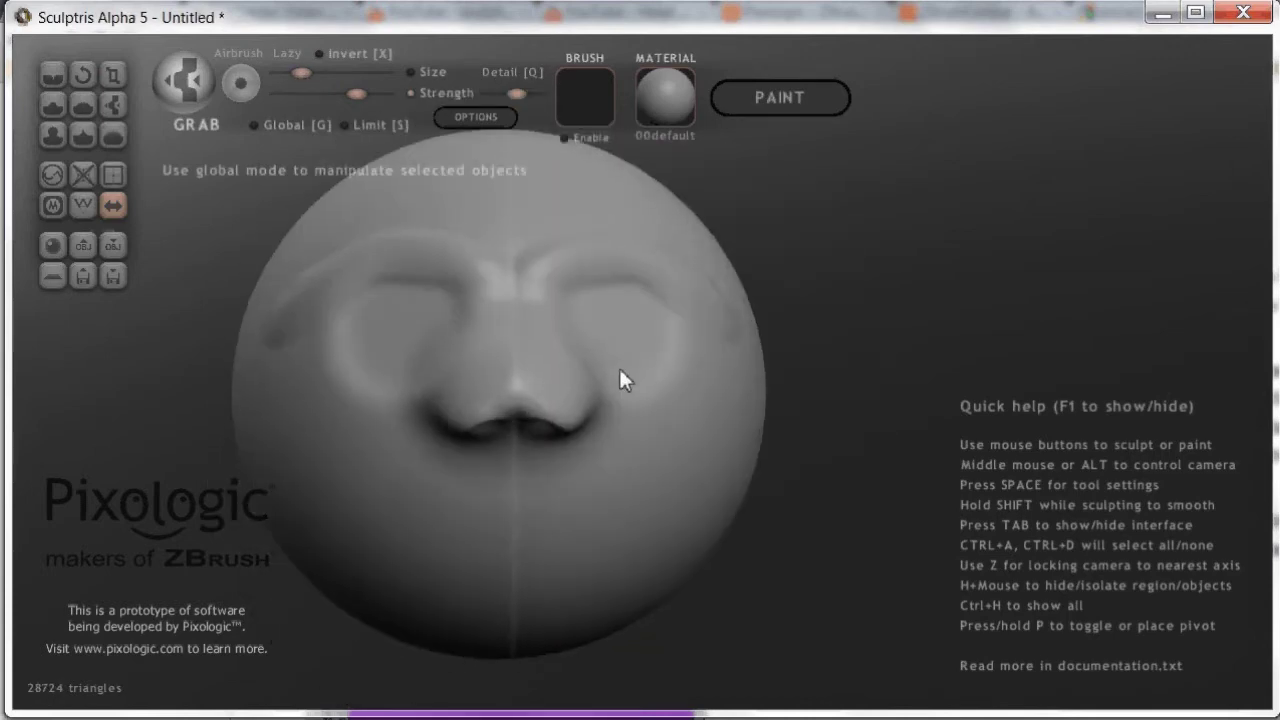
- Build up a rounded eyeball inside each eye socket with a slightly larger Draw brush in Clay mode
click(54, 77)
click(113, 135)
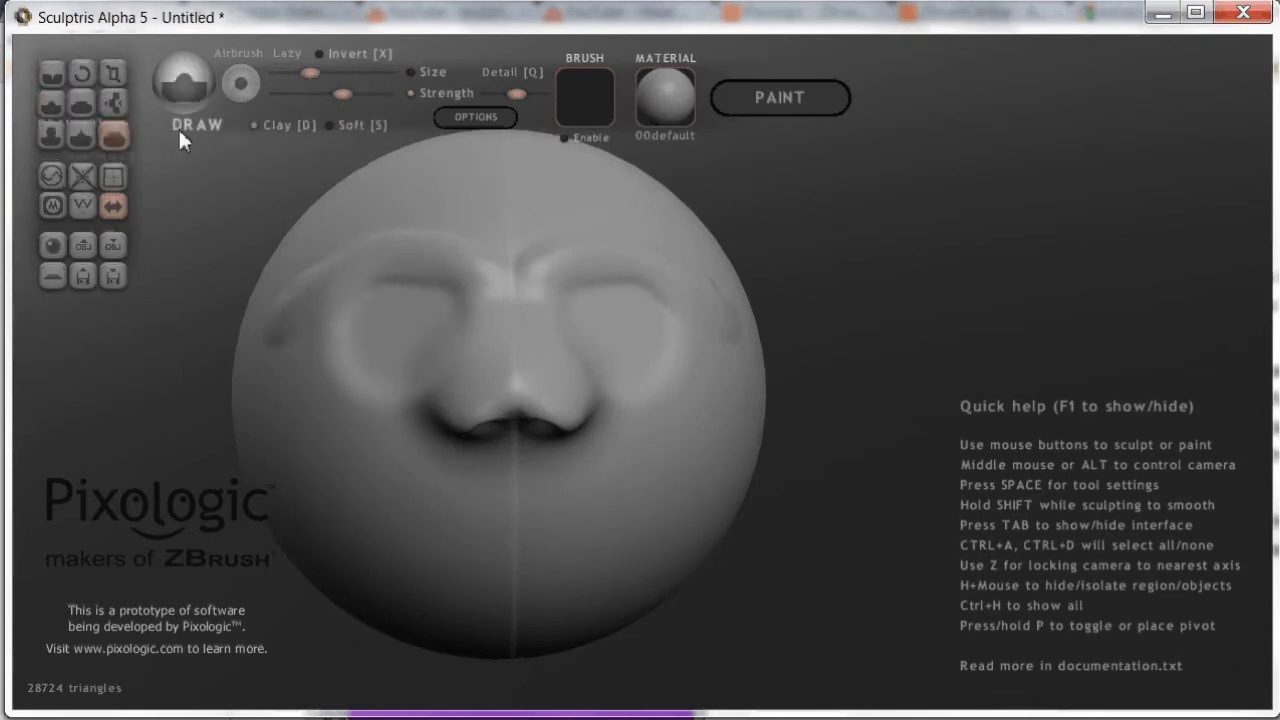
key(d)
drag(311, 73, 324, 72)
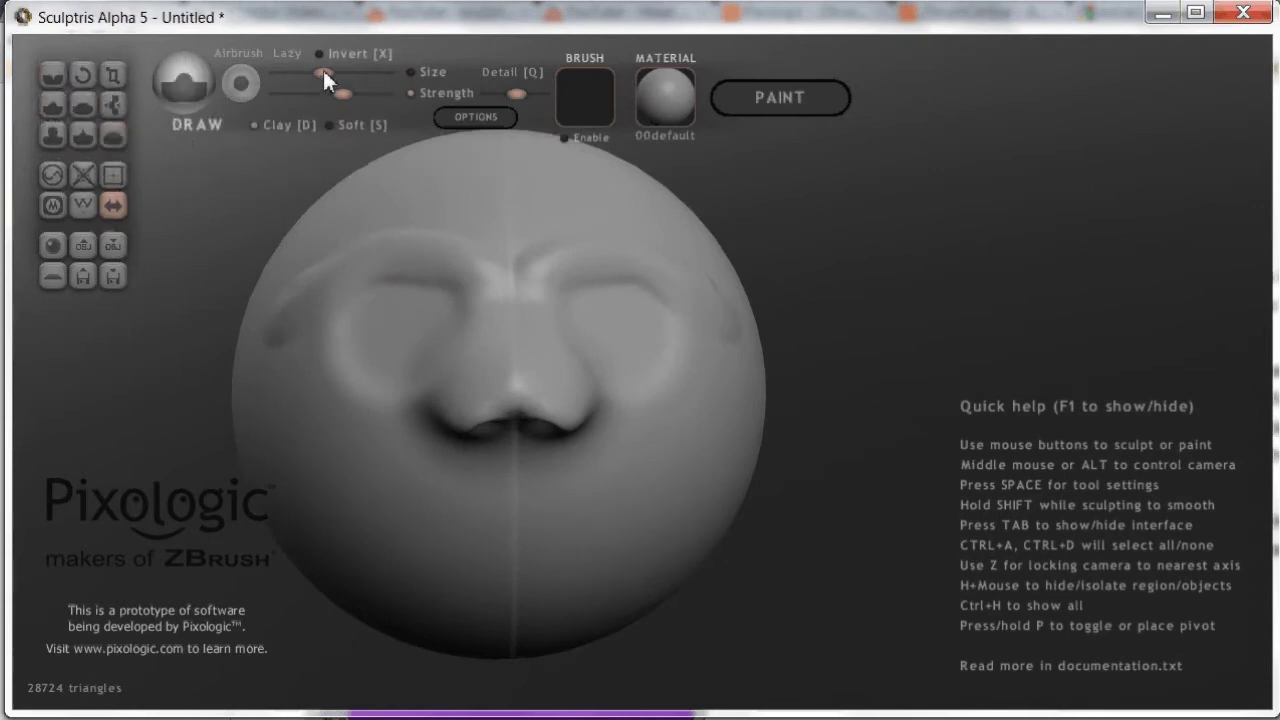
mouse_move(402, 331)
mouse_down()
mouse_move(380, 345)
mouse_move(407, 328)
mouse_up()
middle_drag(415, 352, 565, 362)
mouse_move(565, 362)
mouse_down()
mouse_move(562, 376)
mouse_move(576, 354)
mouse_up()
middle_drag(585, 368, 448, 354)
middle_drag(407, 435, 431, 434)
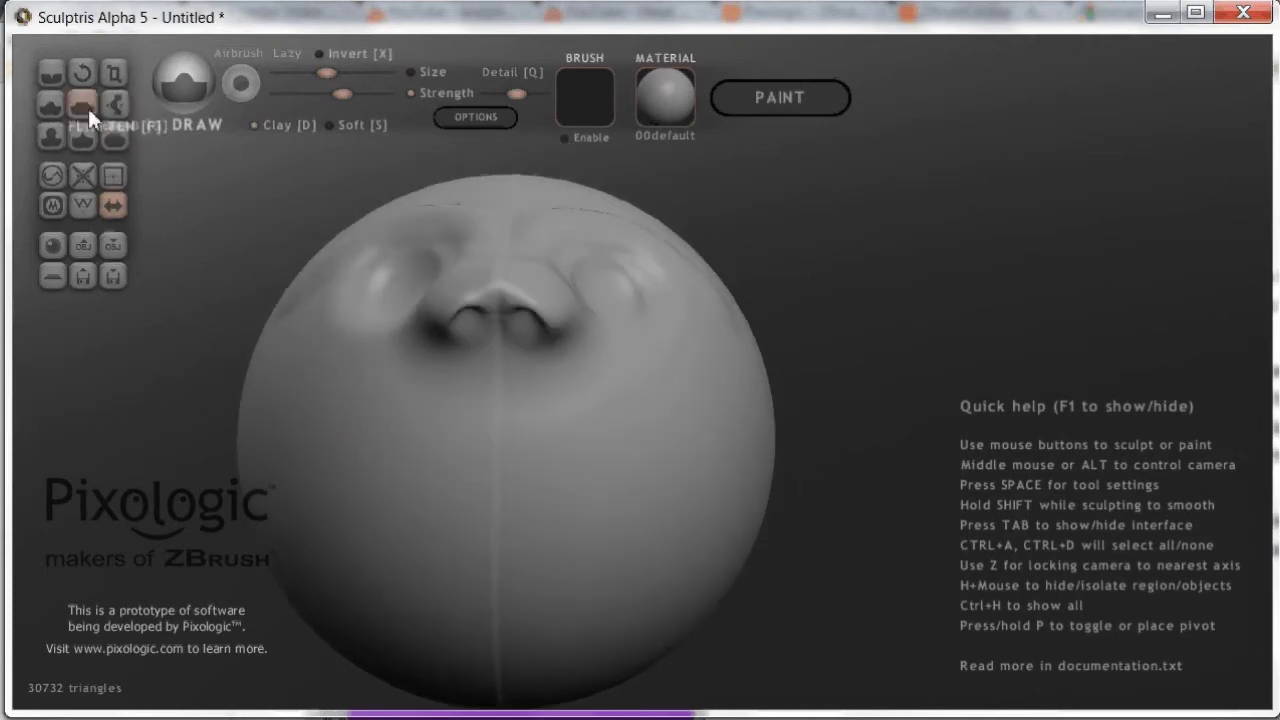
- Build up the lower cheeks and jaw using the Draw brush with Clay off, a larger size and reduced strength
click(49, 106)
drag(326, 72, 389, 84)
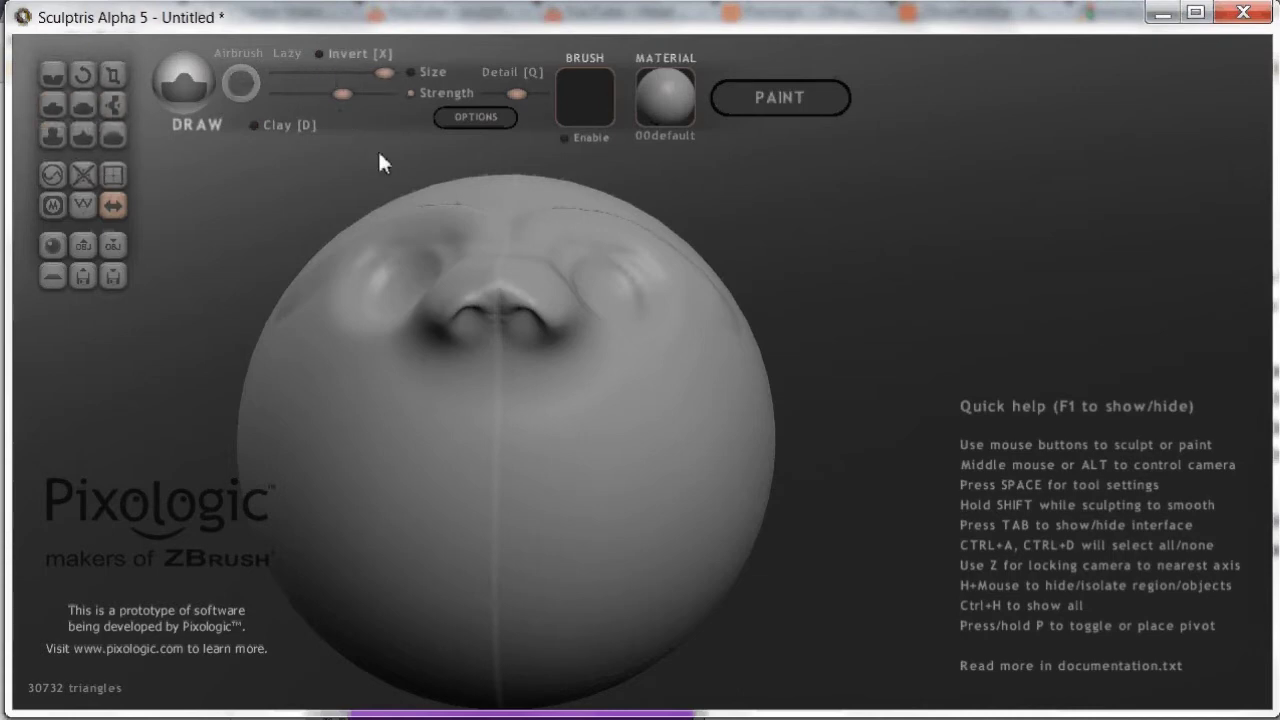
drag(386, 70, 363, 72)
mouse_move(377, 404)
middle_down()
mouse_move(589, 453)
mouse_move(588, 530)
middle_up()
mouse_move(609, 562)
mouse_down()
mouse_move(665, 567)
mouse_move(525, 577)
mouse_up()
key(ctrl+z)
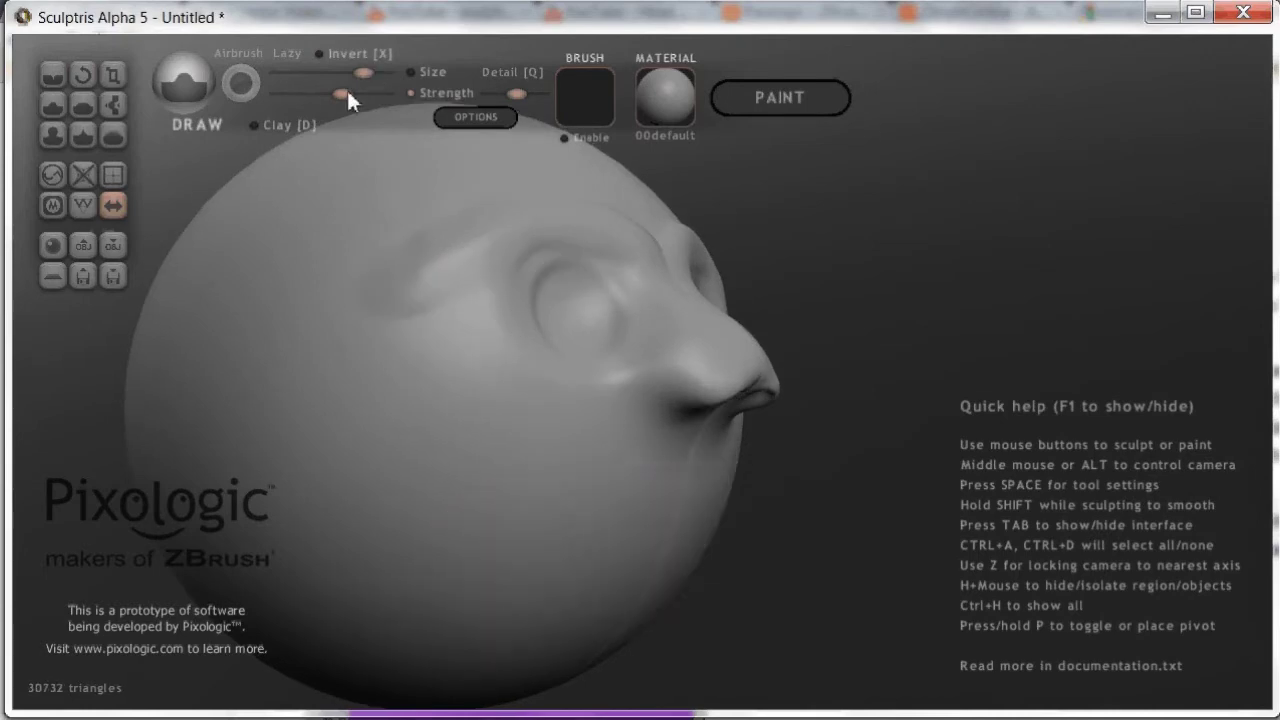
drag(340, 101, 307, 100)
mouse_move(560, 520)
mouse_down()
mouse_move(600, 589)
mouse_move(466, 586)
mouse_move(606, 646)
mouse_move(497, 507)
mouse_move(369, 609)
mouse_move(426, 631)
mouse_up()
- Add more volume around the chin and jawline with the large, low-strength Draw brush
middle_drag(426, 631, 578, 550)
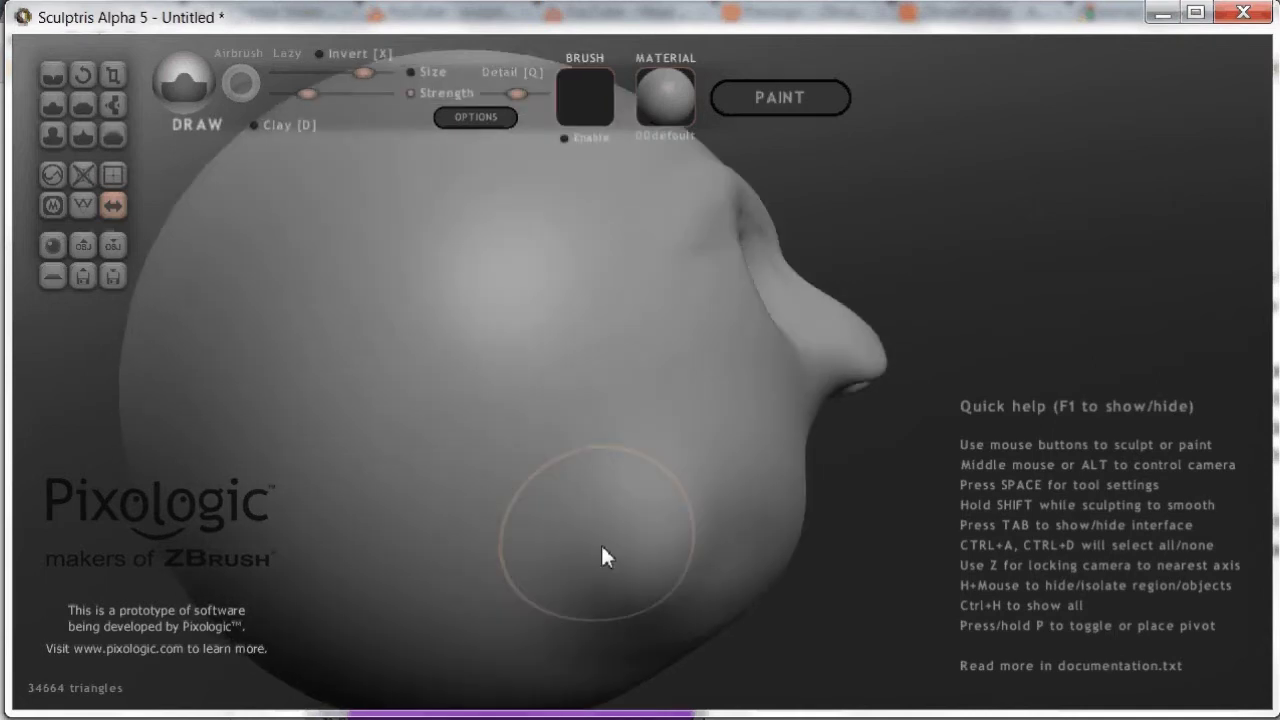
scroll(620, 535, down, 3)
mouse_move(664, 515)
mouse_down()
mouse_move(724, 483)
mouse_move(709, 486)
mouse_move(708, 438)
mouse_move(757, 486)
mouse_up()
middle_drag(757, 486, 490, 500)
mouse_move(603, 585)
mouse_down()
mouse_move(703, 580)
mouse_move(666, 617)
mouse_up()
middle_drag(573, 541, 706, 486)
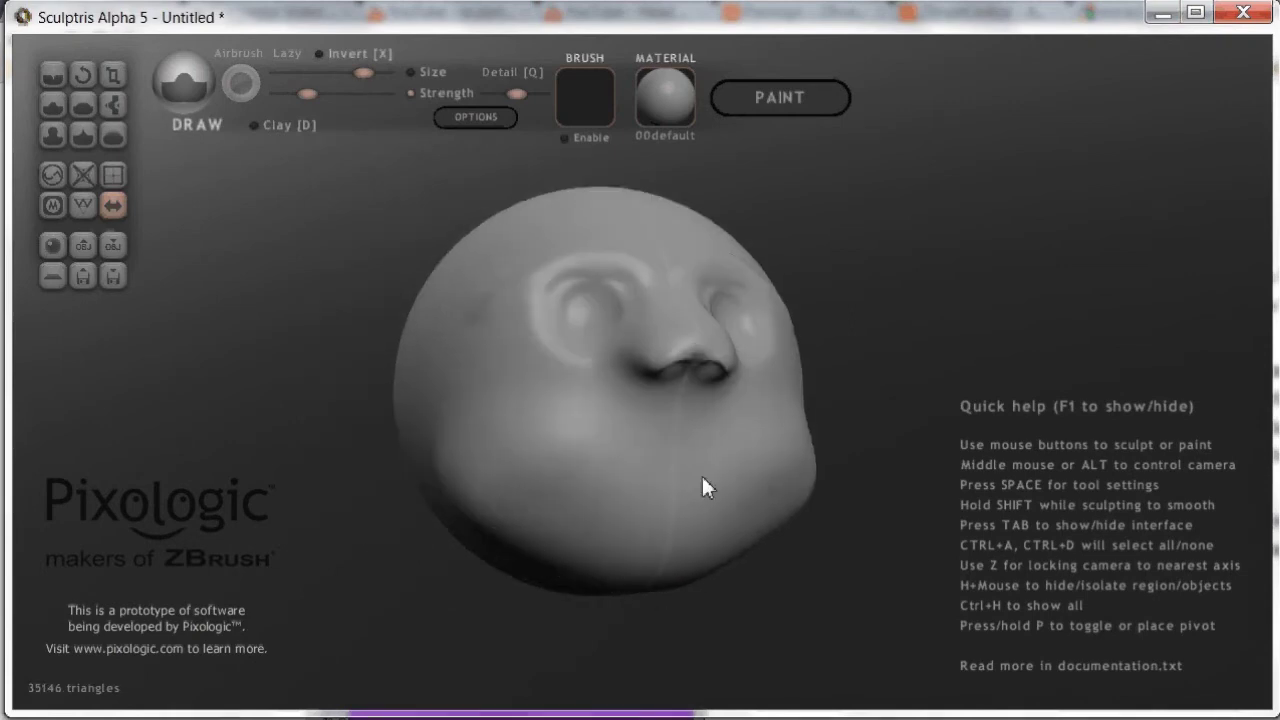
- Build up a wide, curved mouth area below the nose with a smaller Draw brush in Clay mode
scroll(651, 509, up, 3)
middle_drag(706, 560, 651, 560)
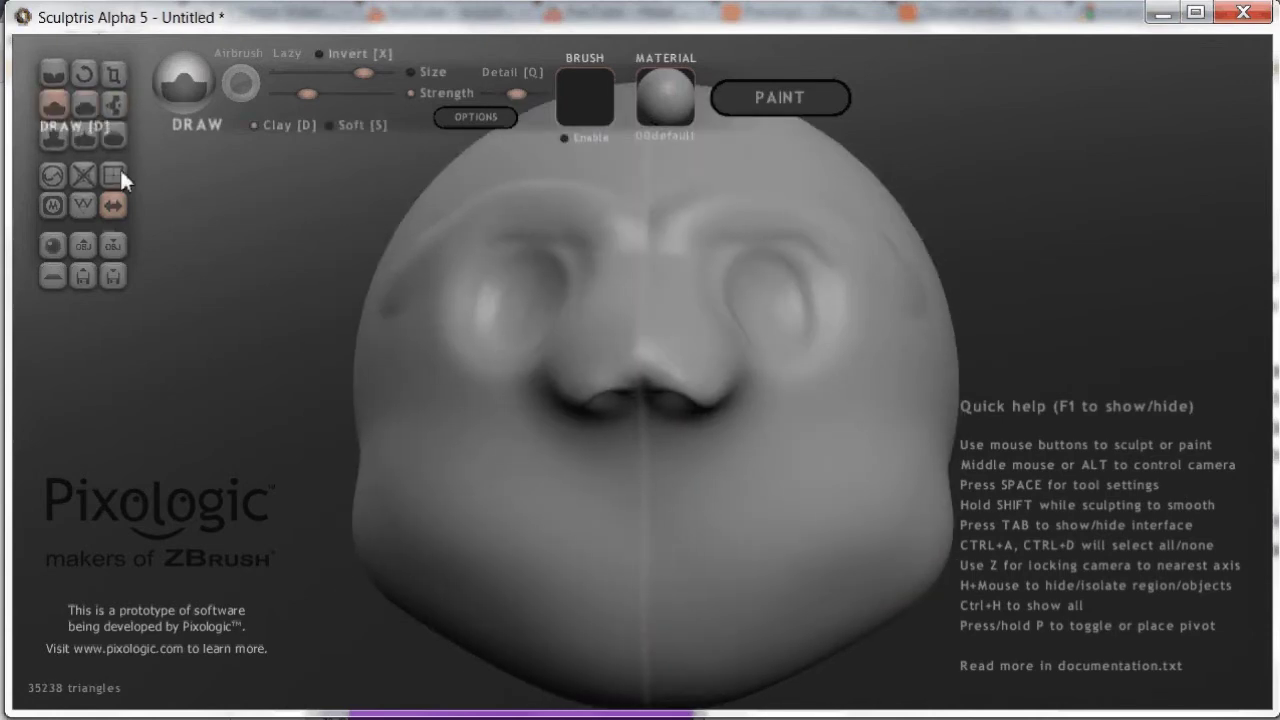
drag(376, 80, 343, 78)
mouse_move(494, 480)
mouse_down()
mouse_move(517, 533)
mouse_move(660, 563)
mouse_move(808, 518)
mouse_move(680, 557)
mouse_up()
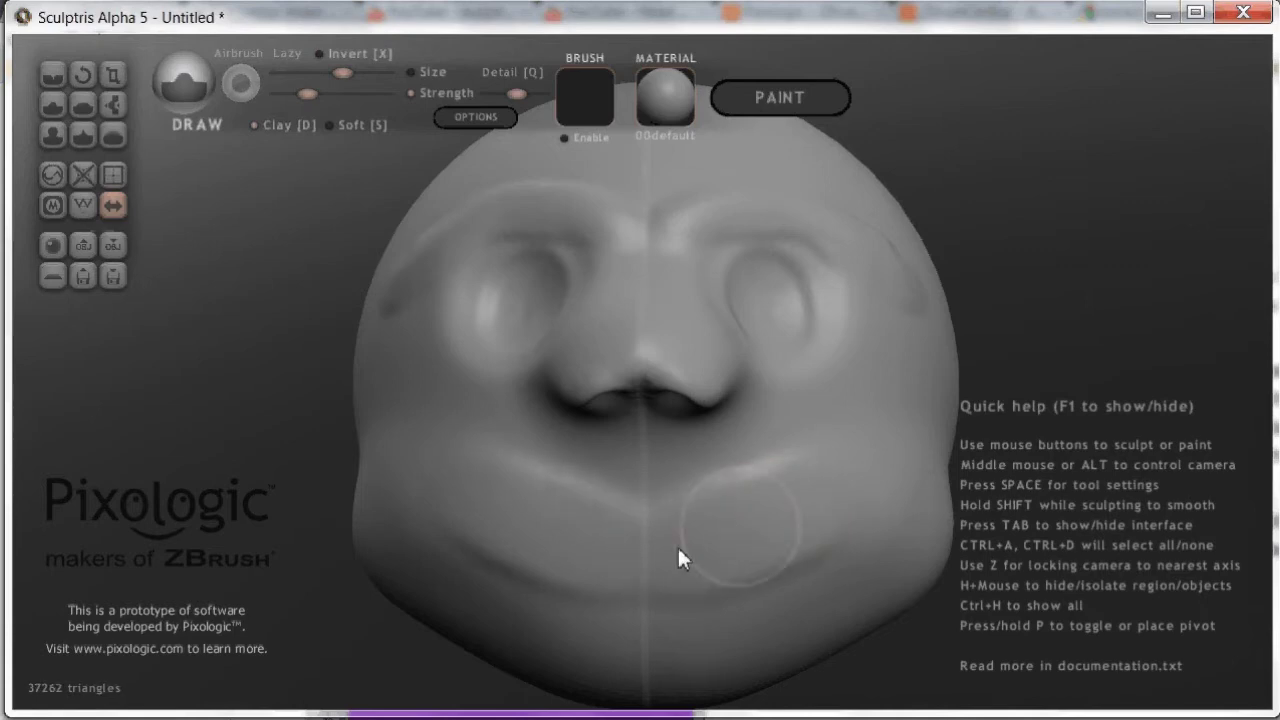
- Smooth the raised mouth area below the nose
click(116, 134)
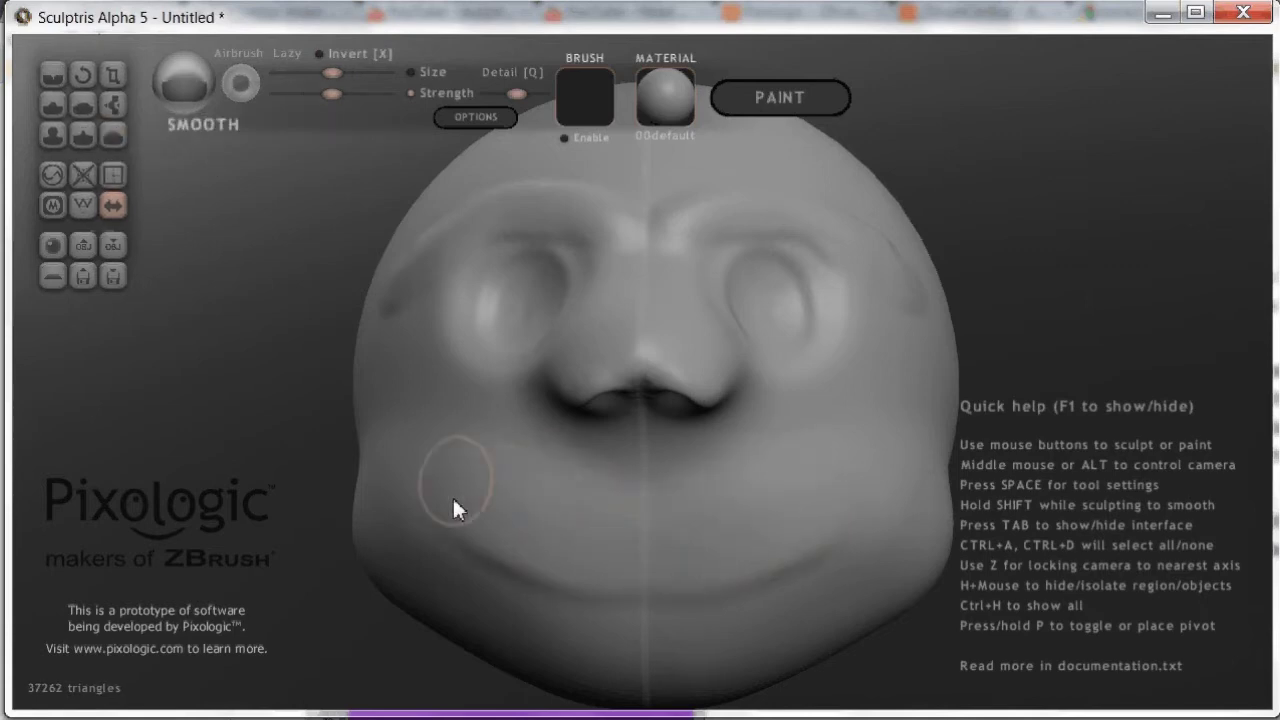
mouse_move(823, 574)
middle_down()
mouse_move(511, 572)
mouse_move(757, 550)
middle_up()
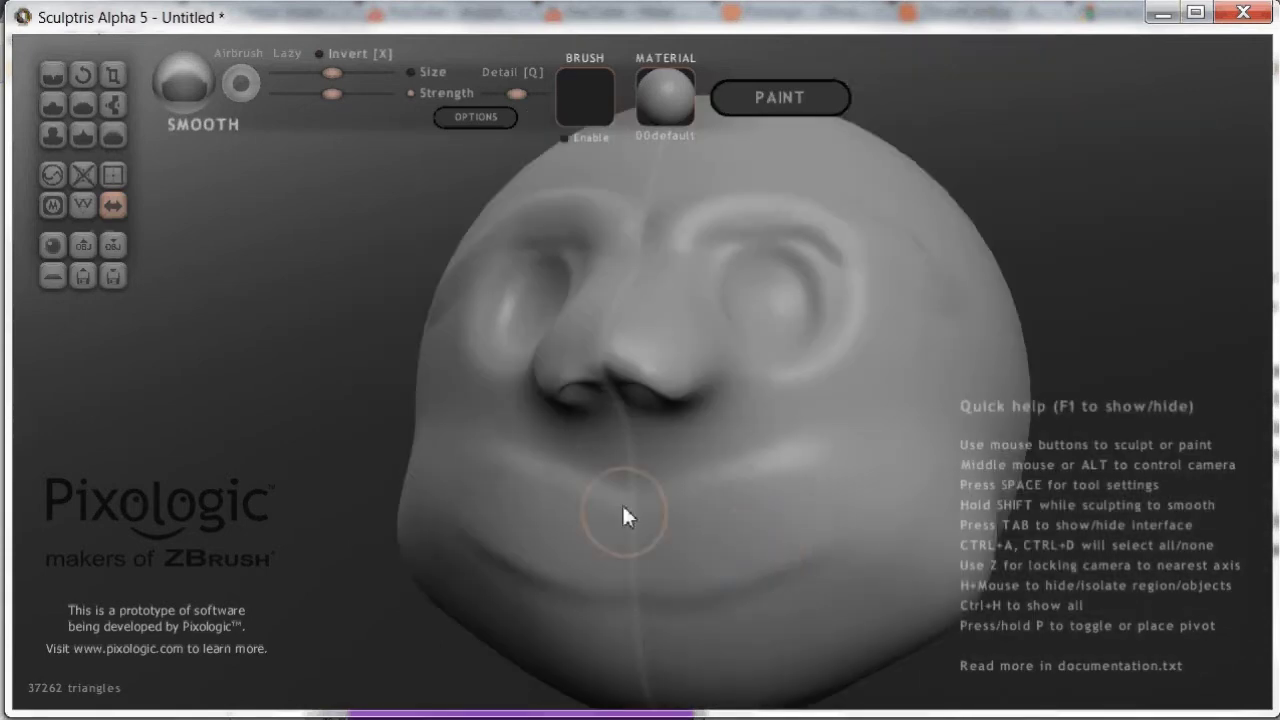
mouse_move(610, 529)
middle_down()
mouse_move(698, 532)
mouse_move(588, 443)
middle_up()
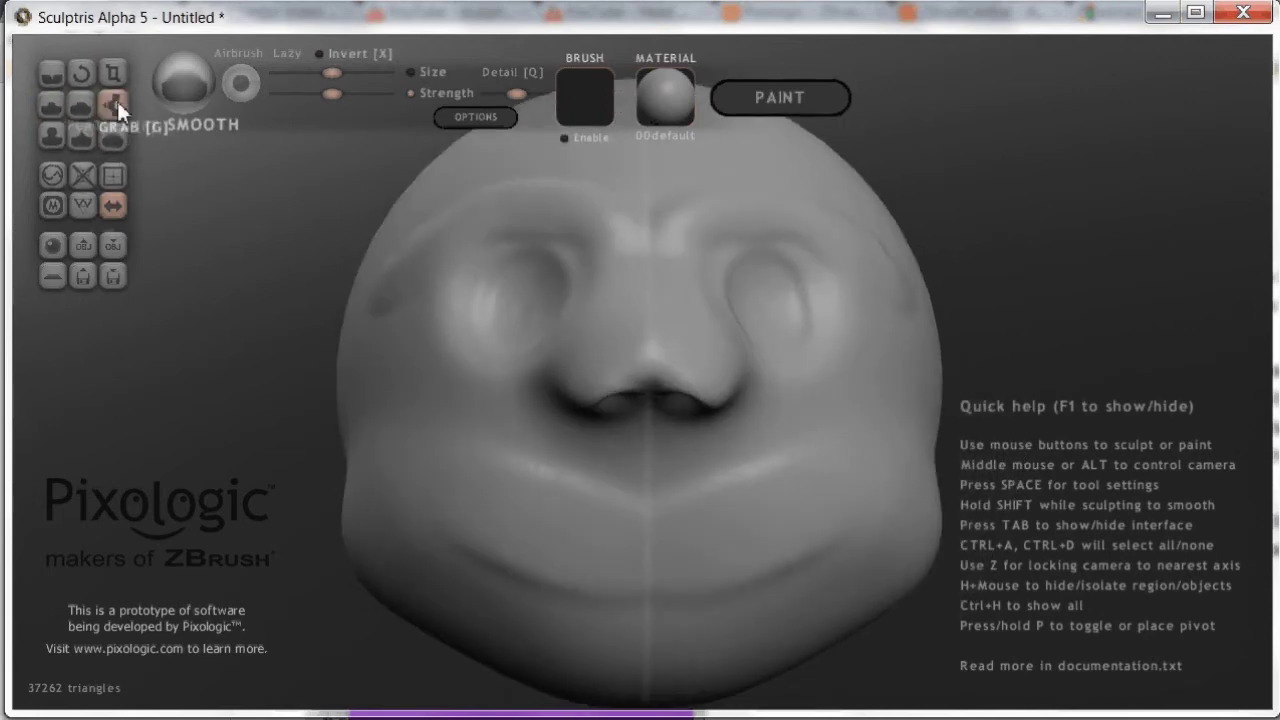
- Carve a smiling mouth line between the lips with a smaller Crease brush
click(49, 75)
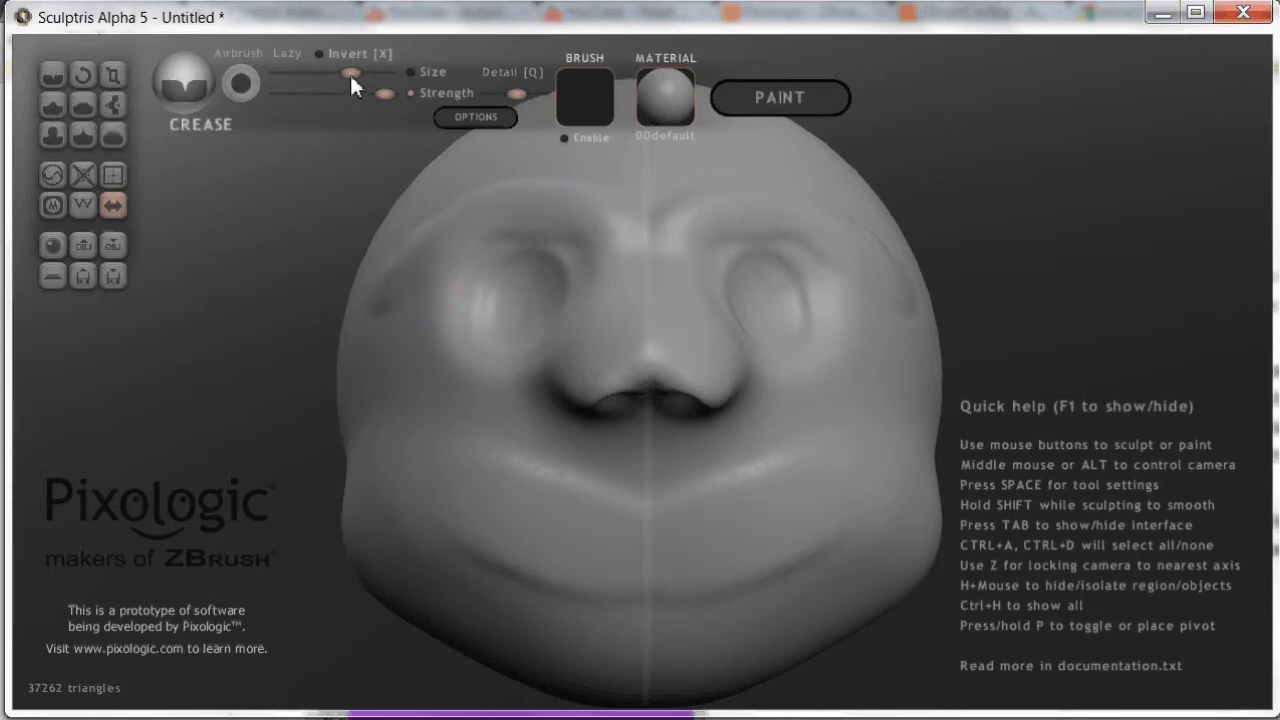
drag(349, 73, 322, 75)
mouse_move(468, 503)
mouse_down()
mouse_move(649, 548)
mouse_move(480, 497)
mouse_up()
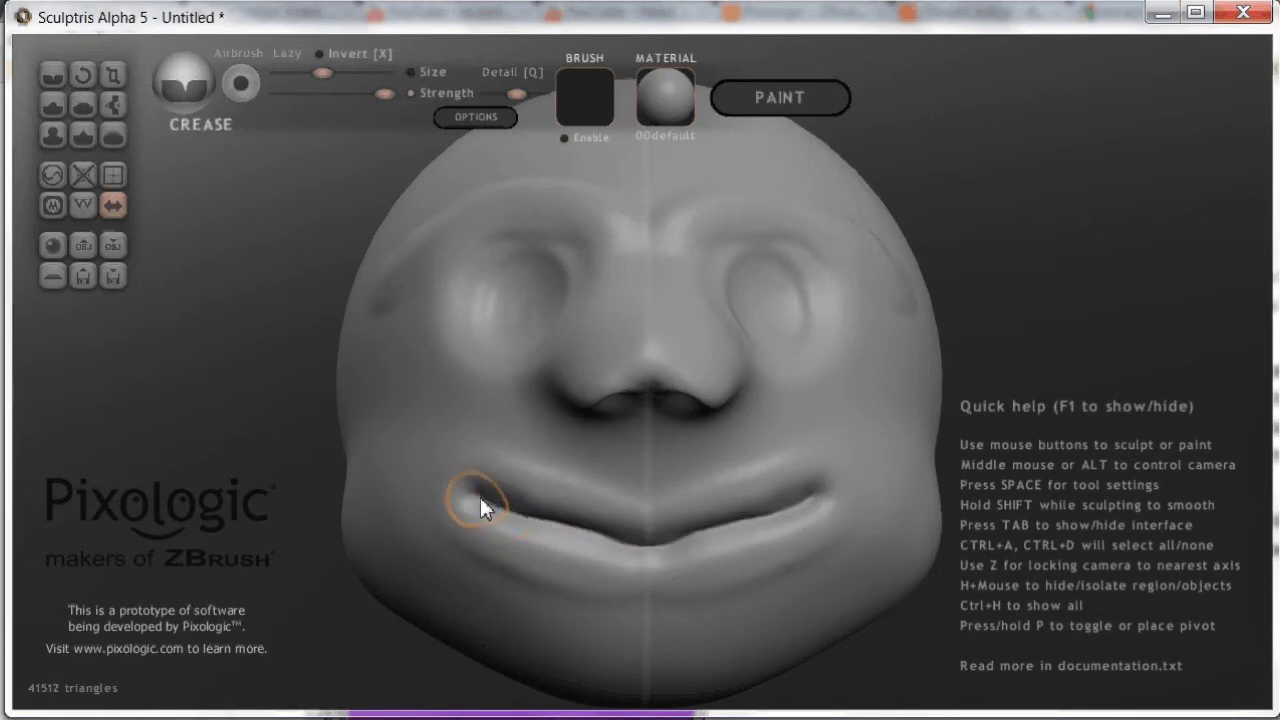
- Pull a fan of seven hair spikes out of the top and sides of the head with an enlarged Grab brush
middle_drag(800, 517, 473, 392)
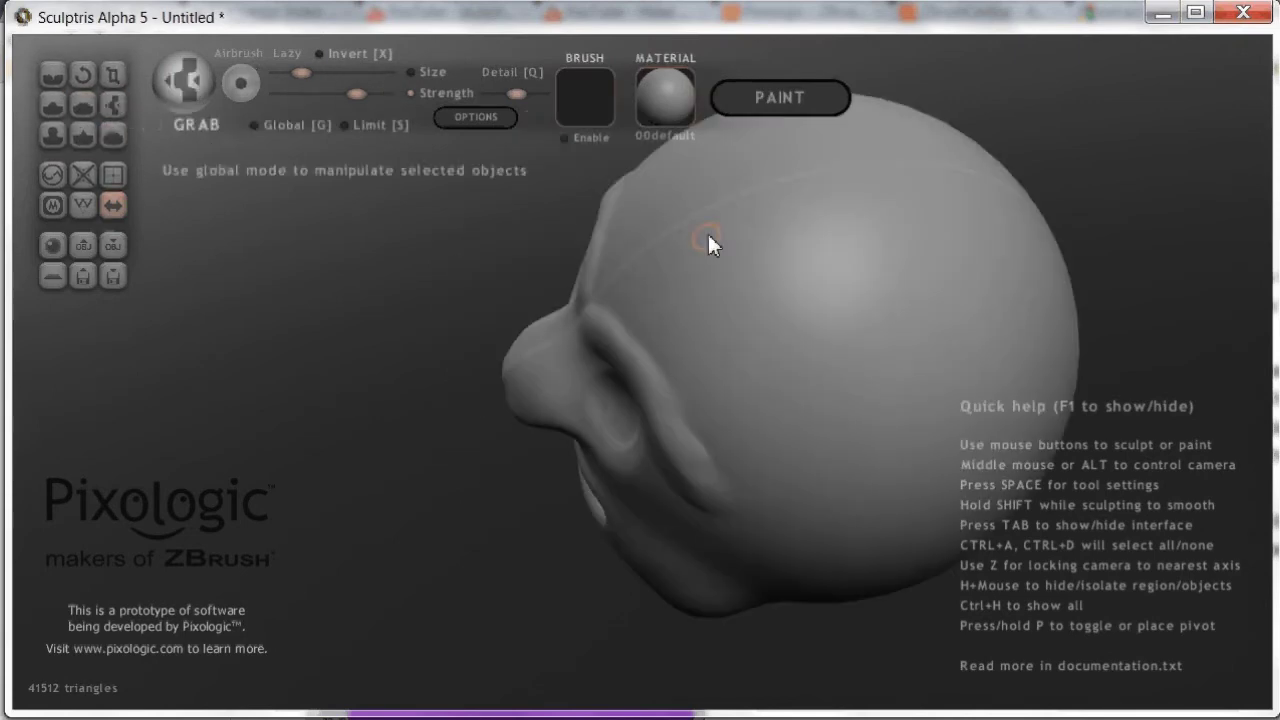
drag(298, 72, 340, 73)
drag(840, 172, 842, 125)
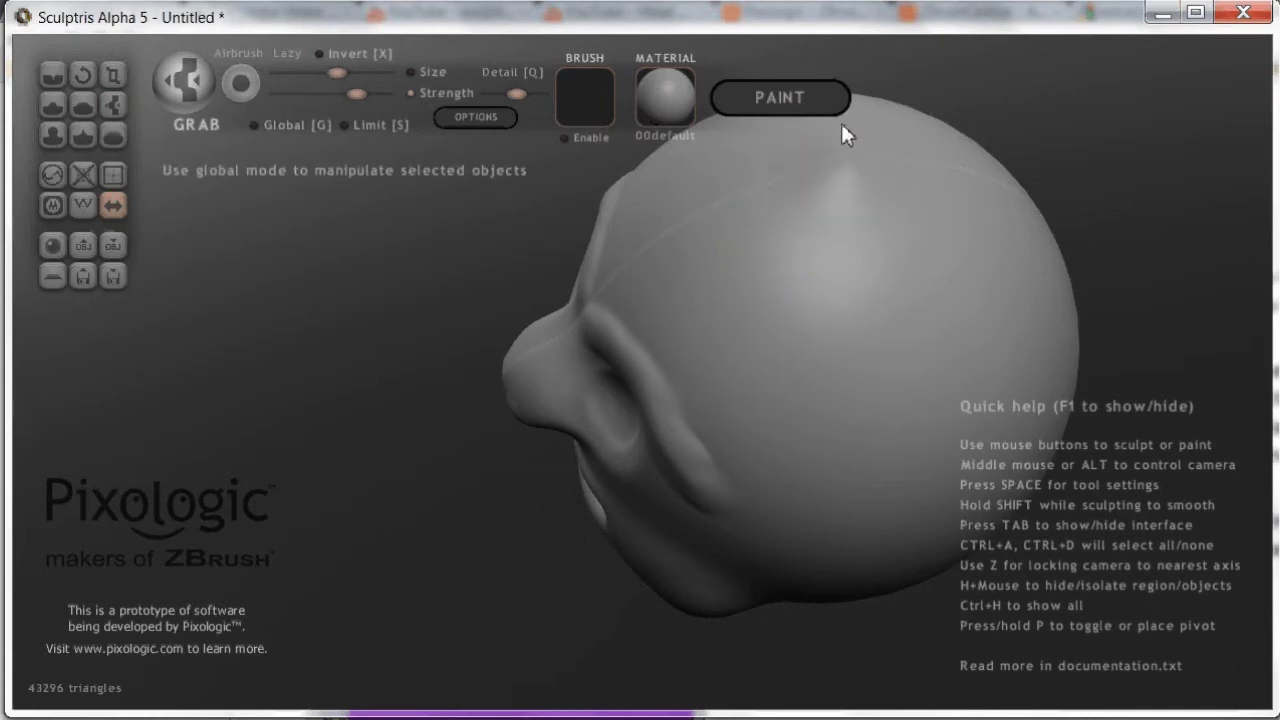
mouse_move(850, 165)
middle_down()
mouse_move(874, 240)
mouse_move(874, 226)
mouse_move(913, 233)
mouse_move(851, 180)
middle_up()
drag(640, 155, 641, 120)
mouse_move(678, 220)
middle_down()
mouse_move(685, 431)
mouse_move(658, 319)
middle_up()
drag(658, 319, 653, 257)
drag(745, 340, 785, 283)
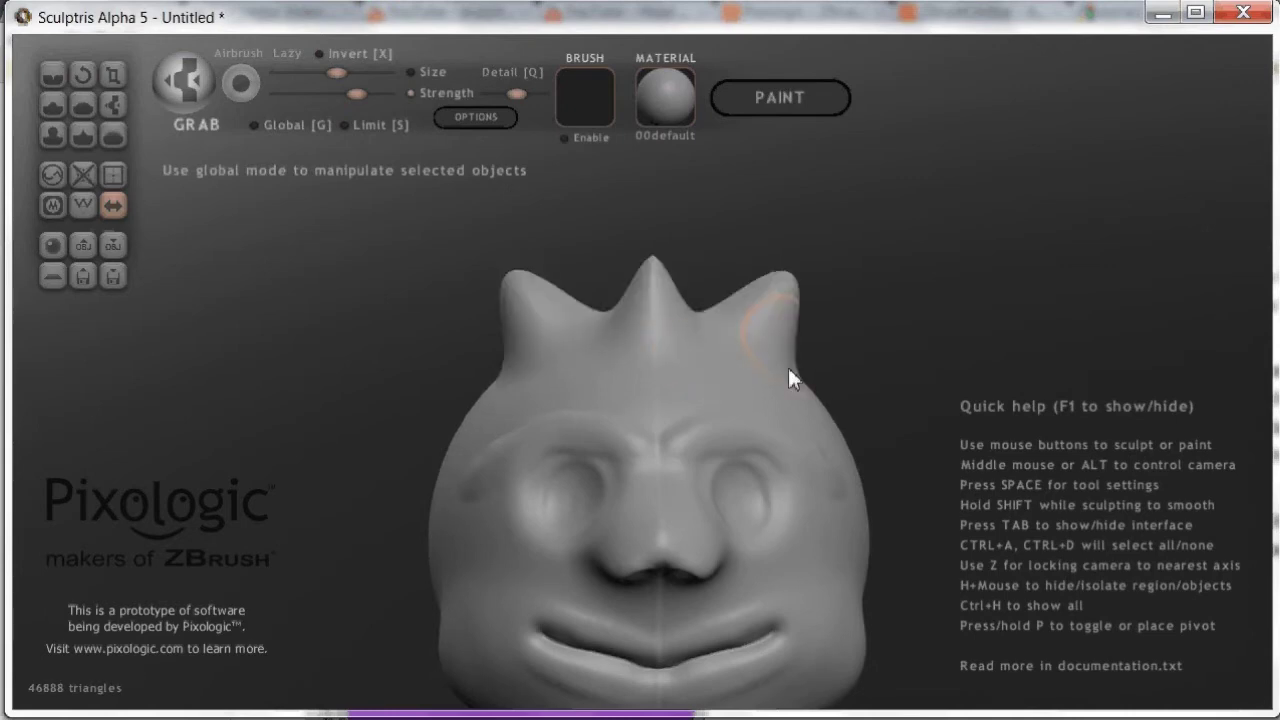
drag(831, 383, 869, 346)
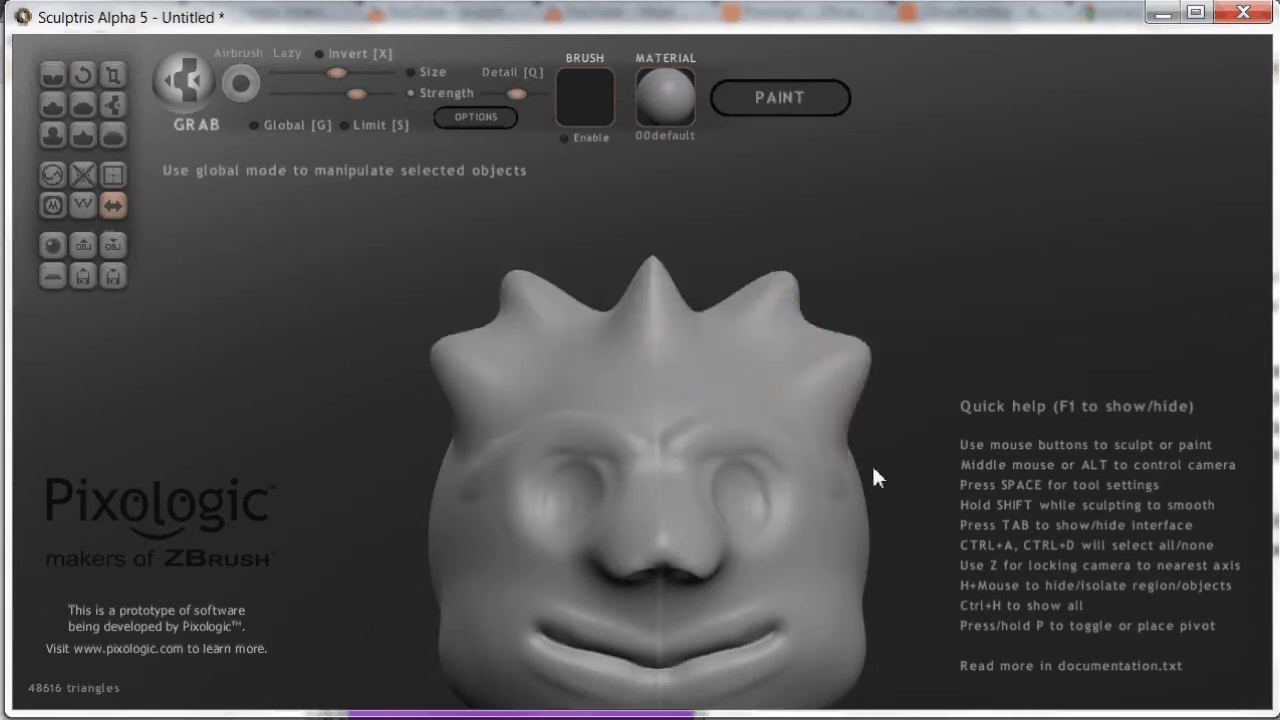
drag(854, 466, 922, 438)
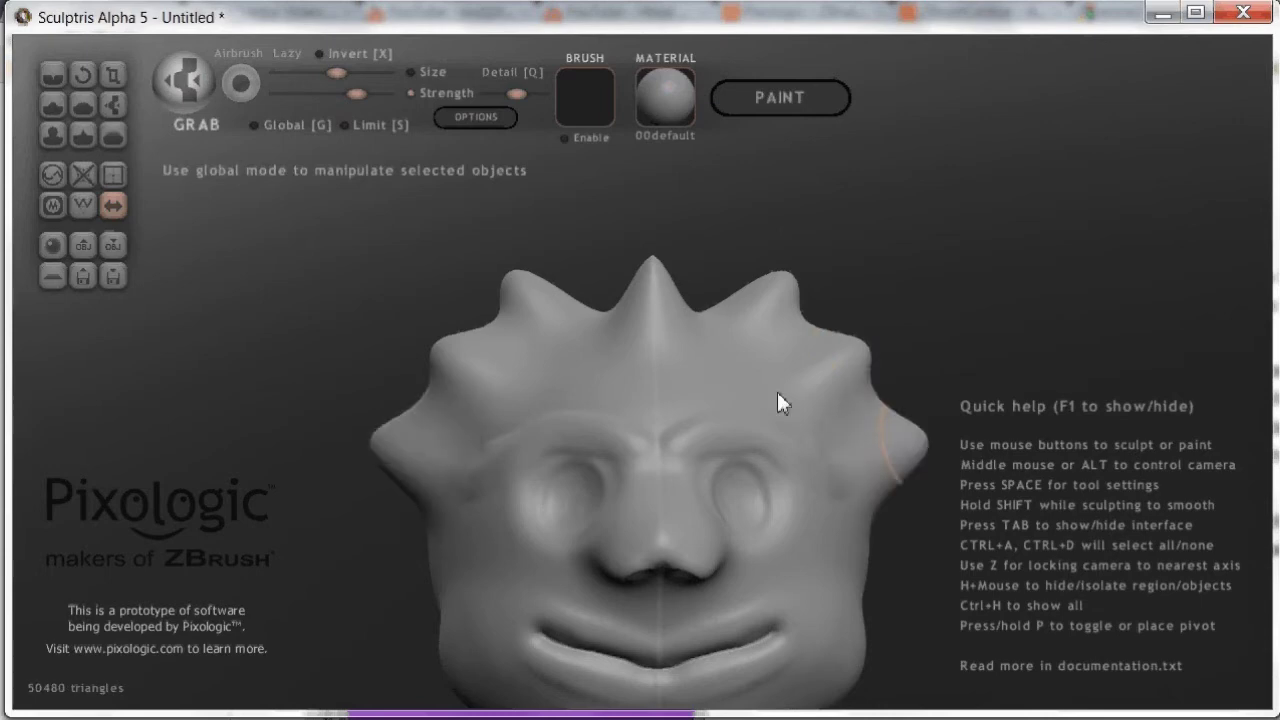
- Pull additional smaller spikes out of the back of the head with a reduced Grab brush
drag(339, 73, 324, 73)
middle_drag(480, 250, 251, 360)
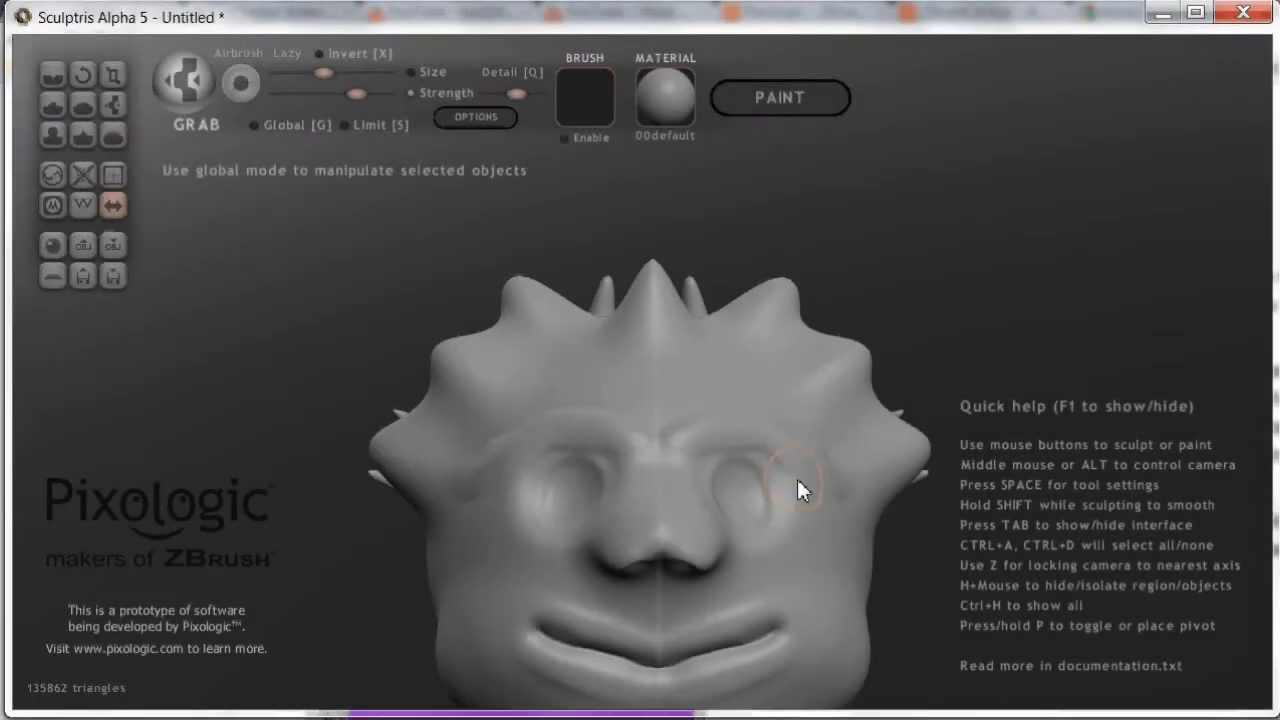
- Try the silver material on the head and inspect it from another angle
click(679, 104)
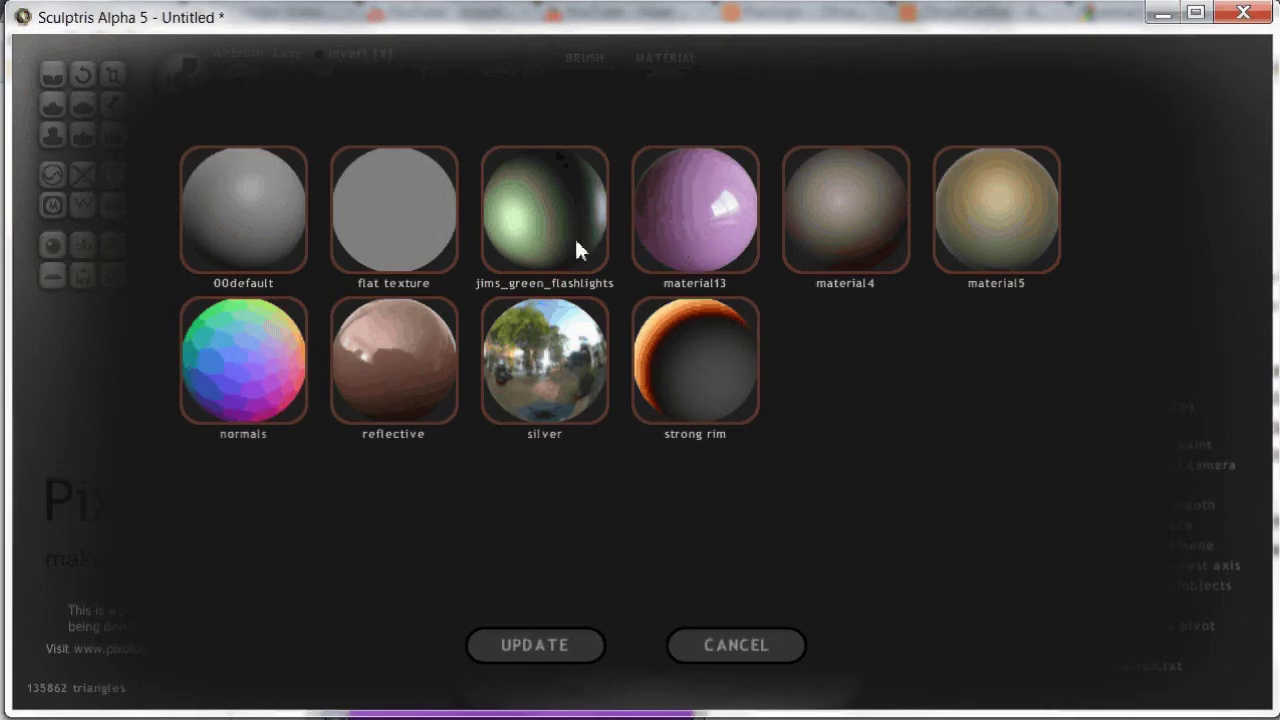
click(577, 345)
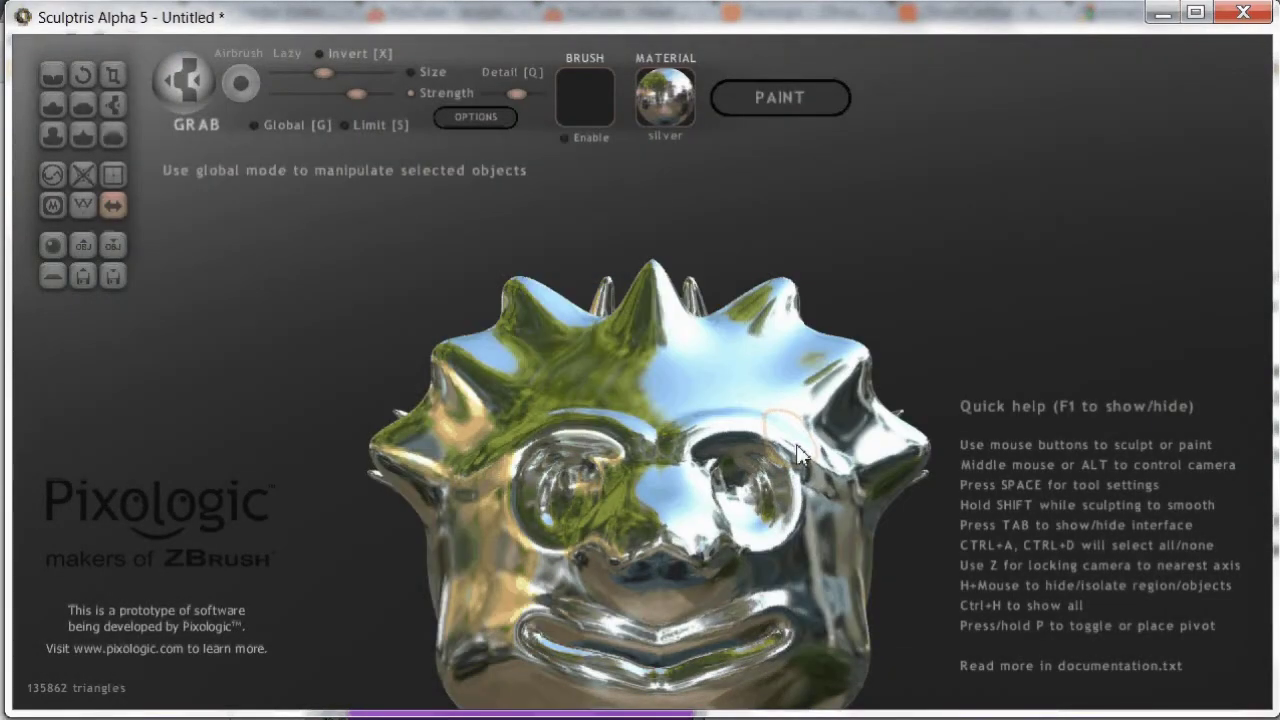
middle_drag(796, 444, 631, 106)
- Apply the pink material13 to the head and check it from several angles
click(650, 100)
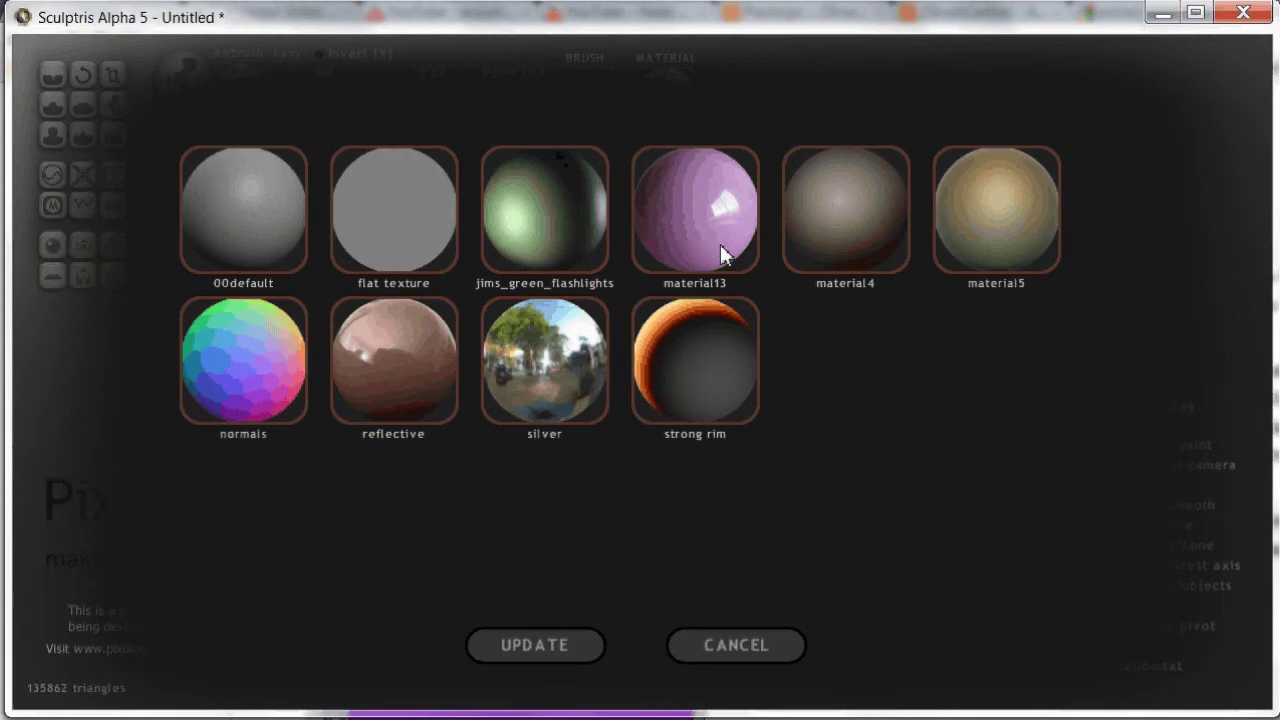
click(720, 244)
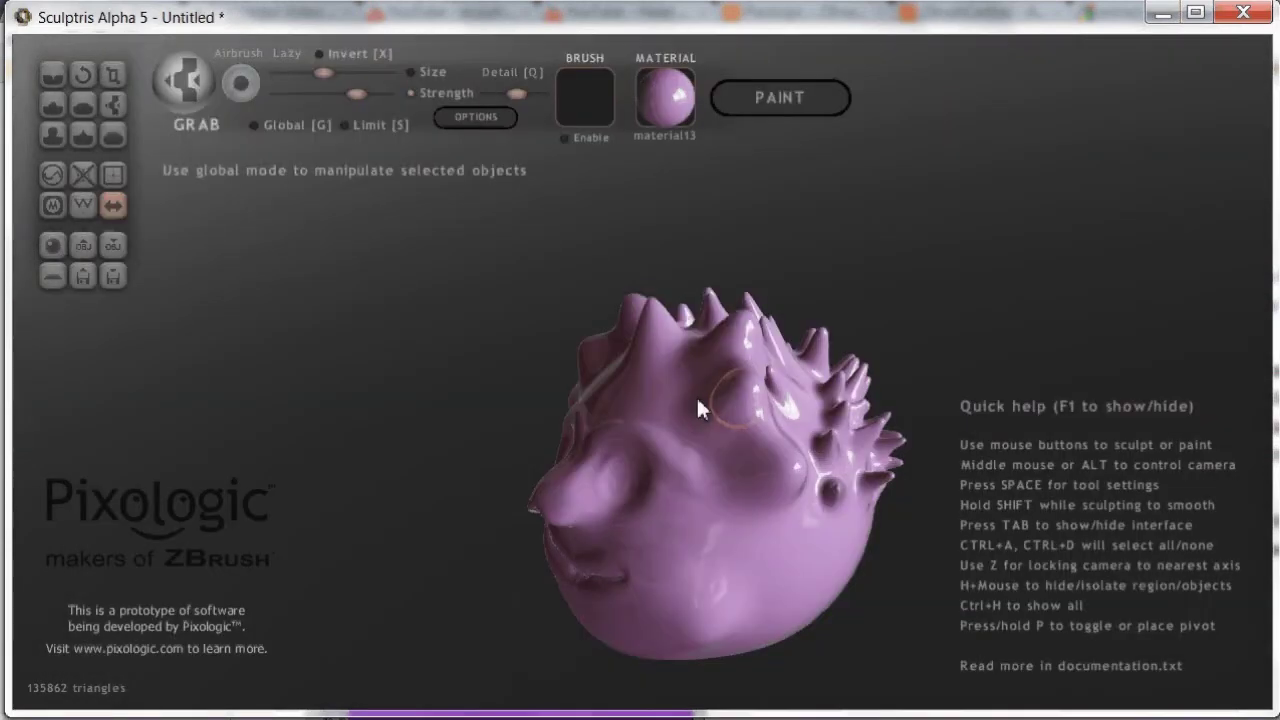
mouse_move(617, 421)
middle_down()
mouse_move(914, 371)
mouse_move(757, 423)
mouse_move(780, 60)
middle_up()
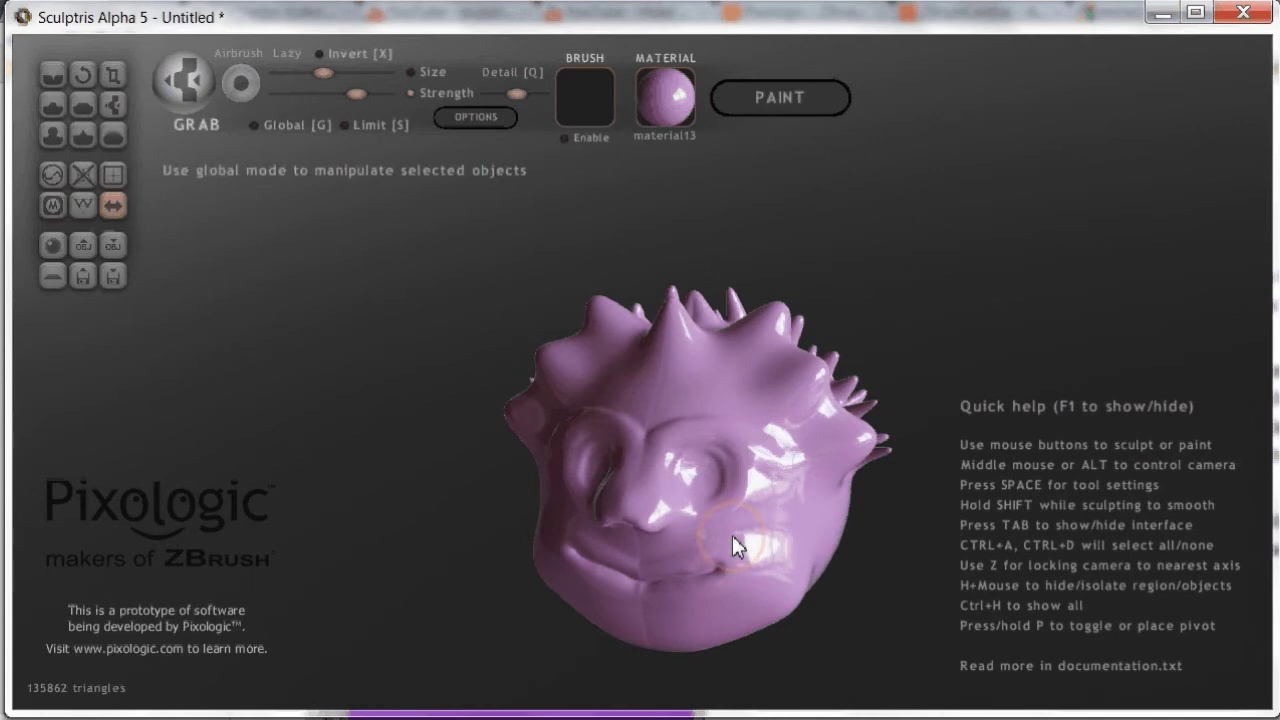
- Save the sculpture as Pelle.sc1 in the models folder of the sculptris directory
click(106, 277)
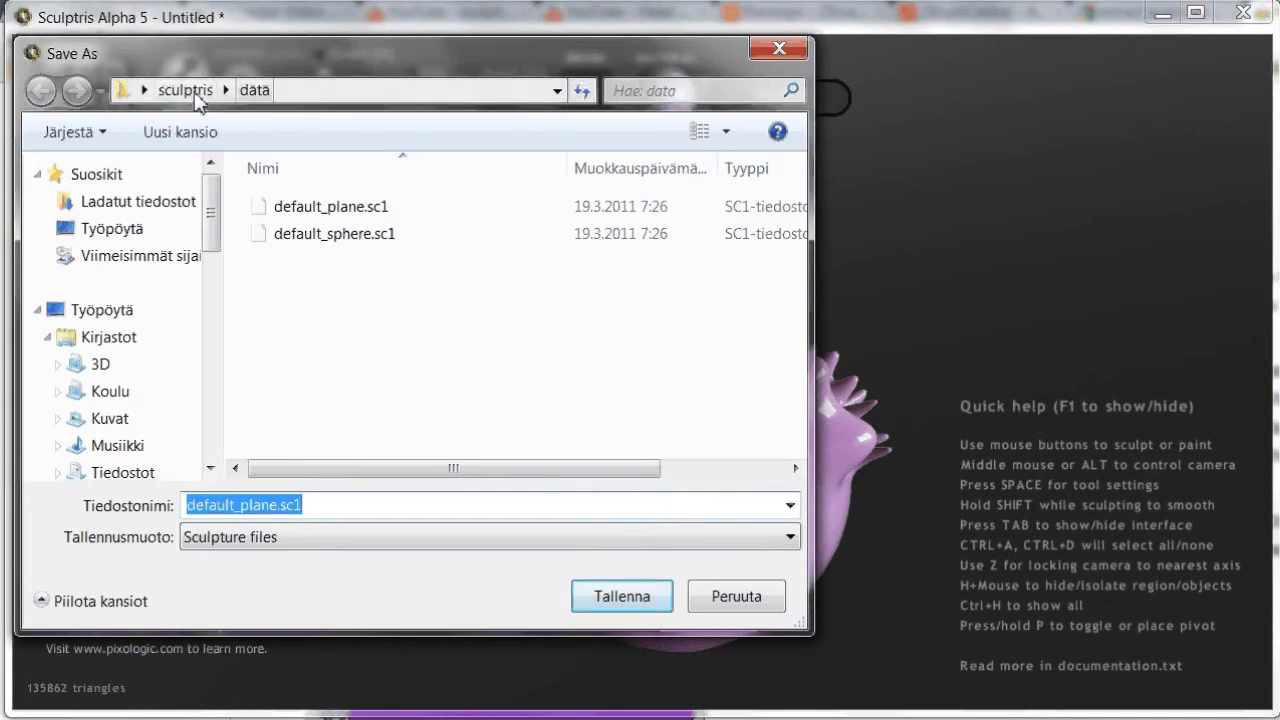
click(186, 90)
double_click(300, 257)
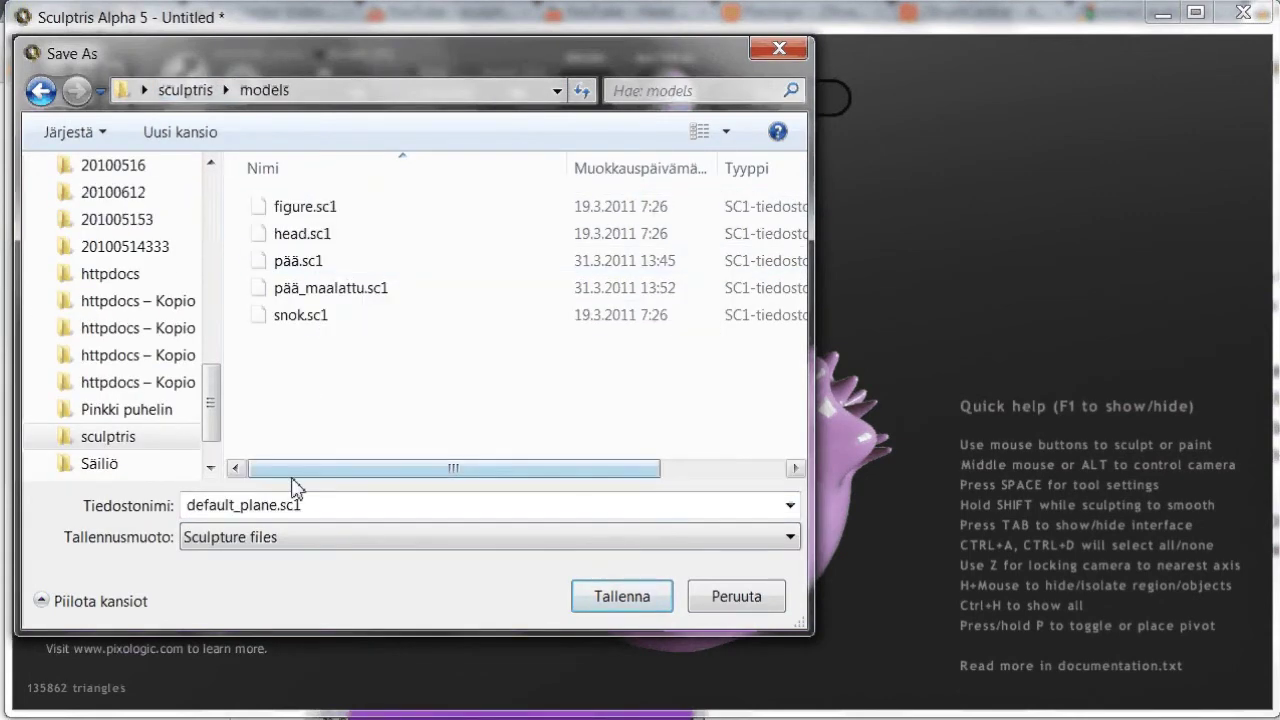
drag(279, 505, 169, 508)
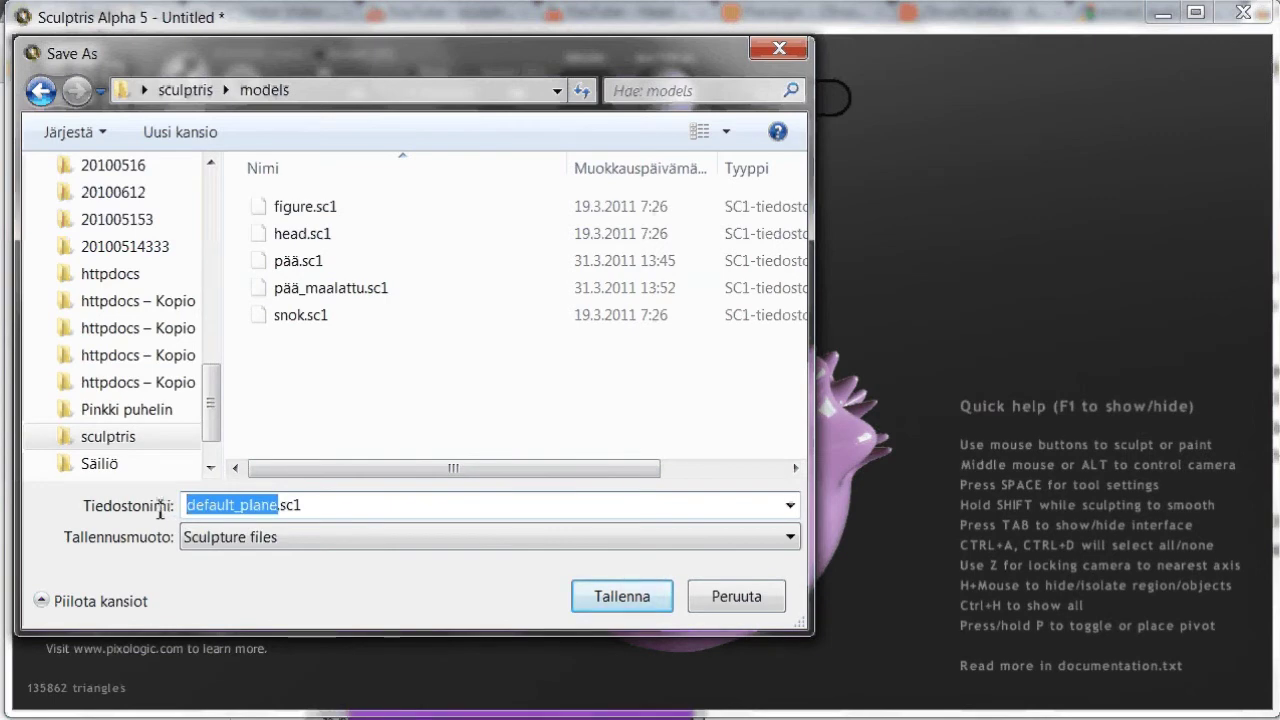
text(Pelle)
key(Return)
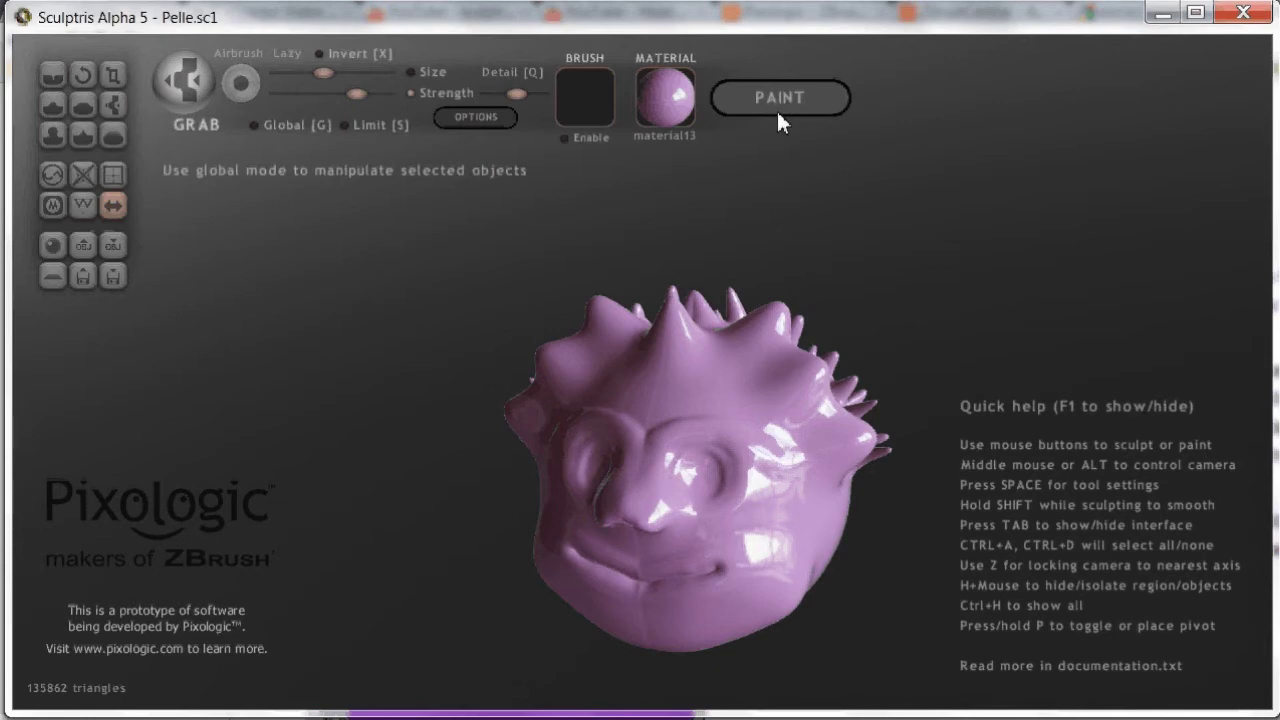
- Switch the head to paint mode, building the mapping at resolution 1024 without tight mapping
click(779, 110)
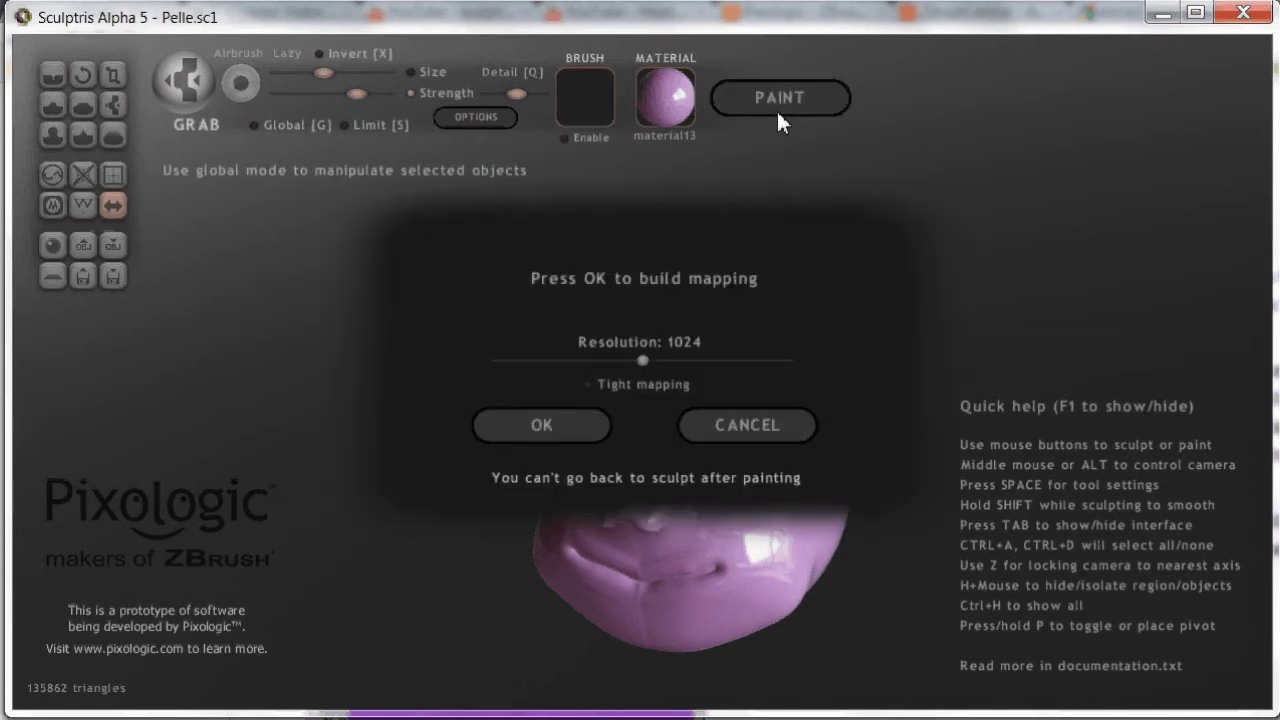
click(568, 428)
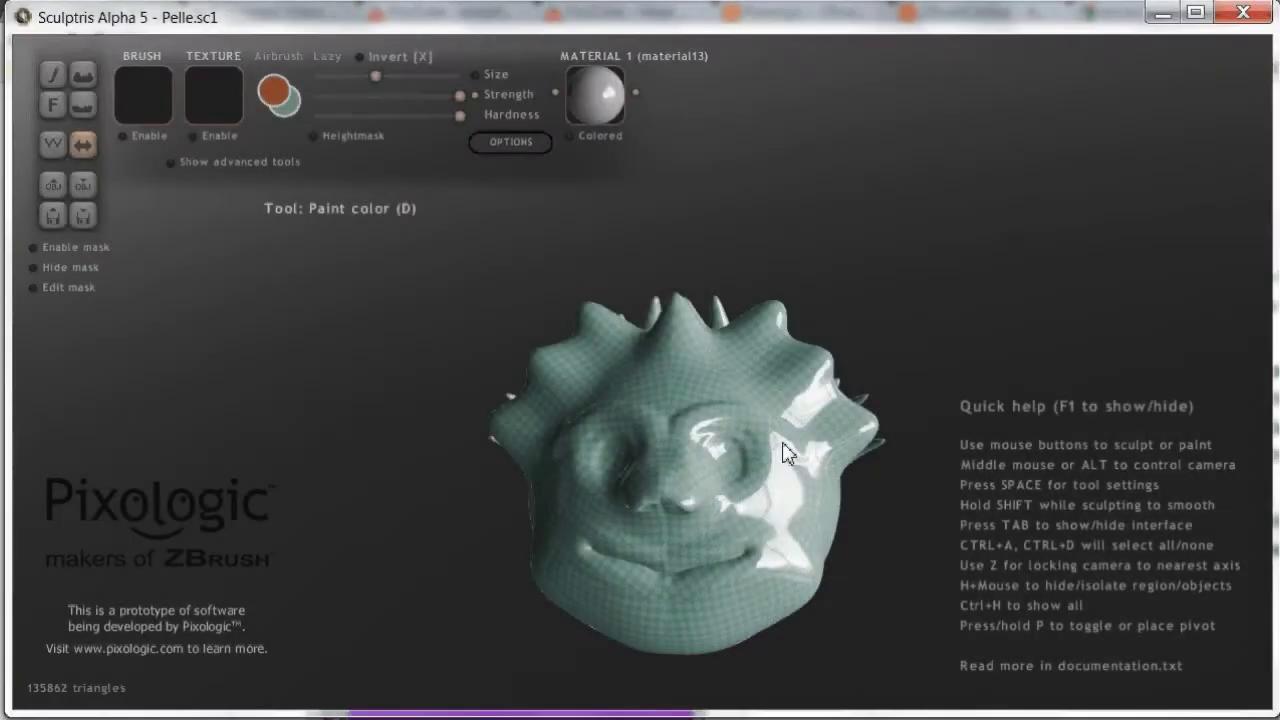
mouse_move(786, 449)
middle_down()
mouse_move(955, 391)
mouse_move(937, 495)
mouse_move(594, 528)
mouse_move(500, 497)
mouse_move(527, 590)
mouse_move(420, 489)
mouse_move(691, 429)
mouse_move(777, 515)
mouse_move(246, 115)
middle_up()
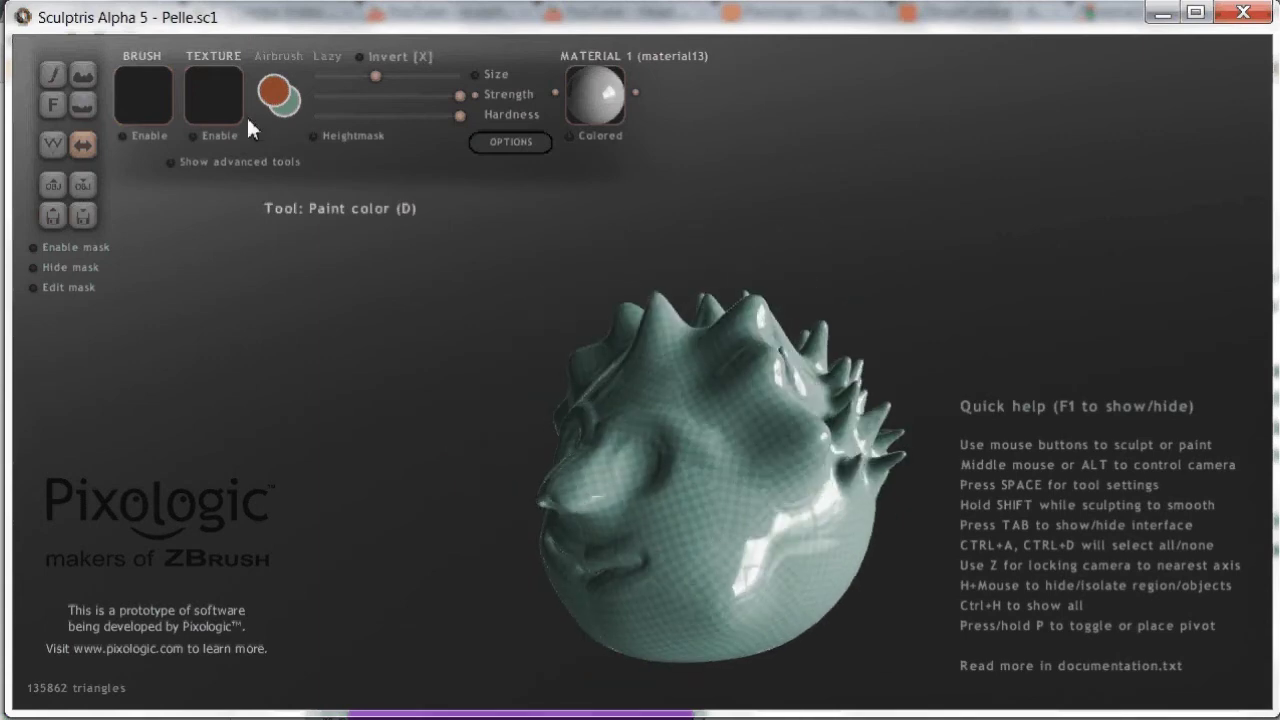
- Choose a pale, lightly saturated yellow as the primary paint color
click(274, 93)
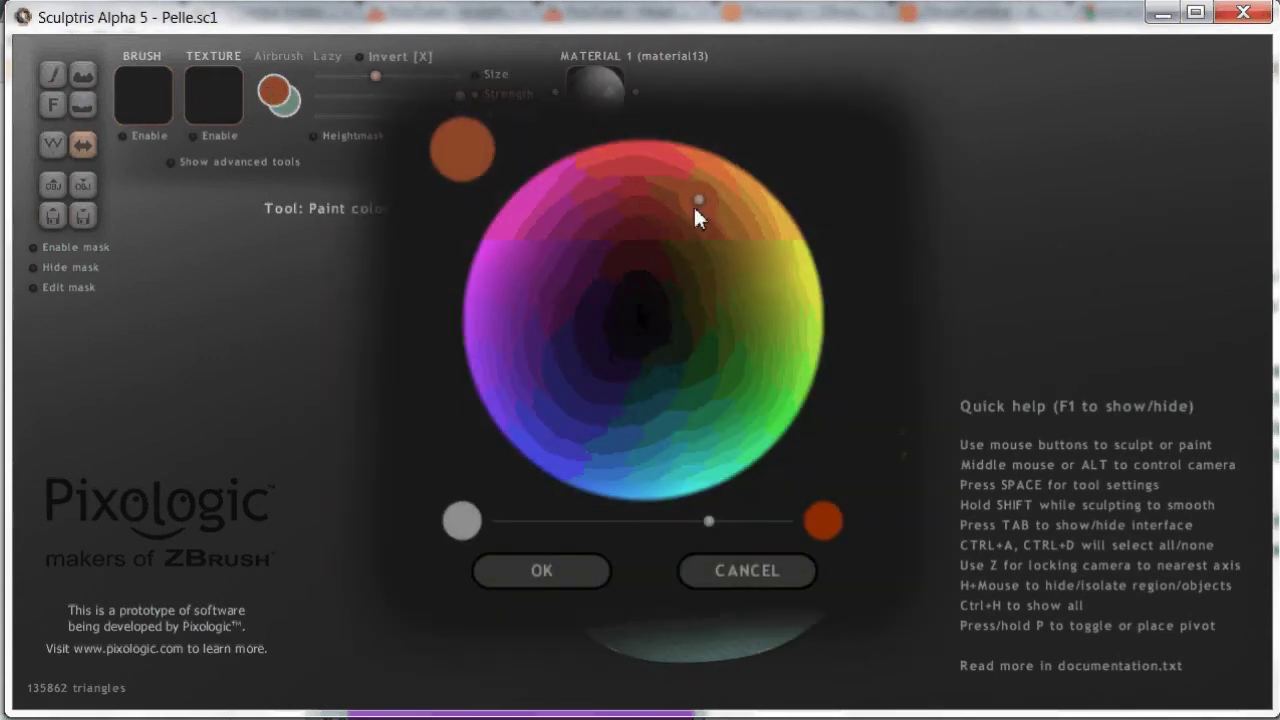
click(748, 576)
click(278, 90)
mouse_move(700, 198)
mouse_down()
mouse_move(777, 183)
mouse_move(808, 243)
mouse_up()
mouse_move(707, 523)
mouse_down()
mouse_move(578, 522)
mouse_move(590, 523)
mouse_up()
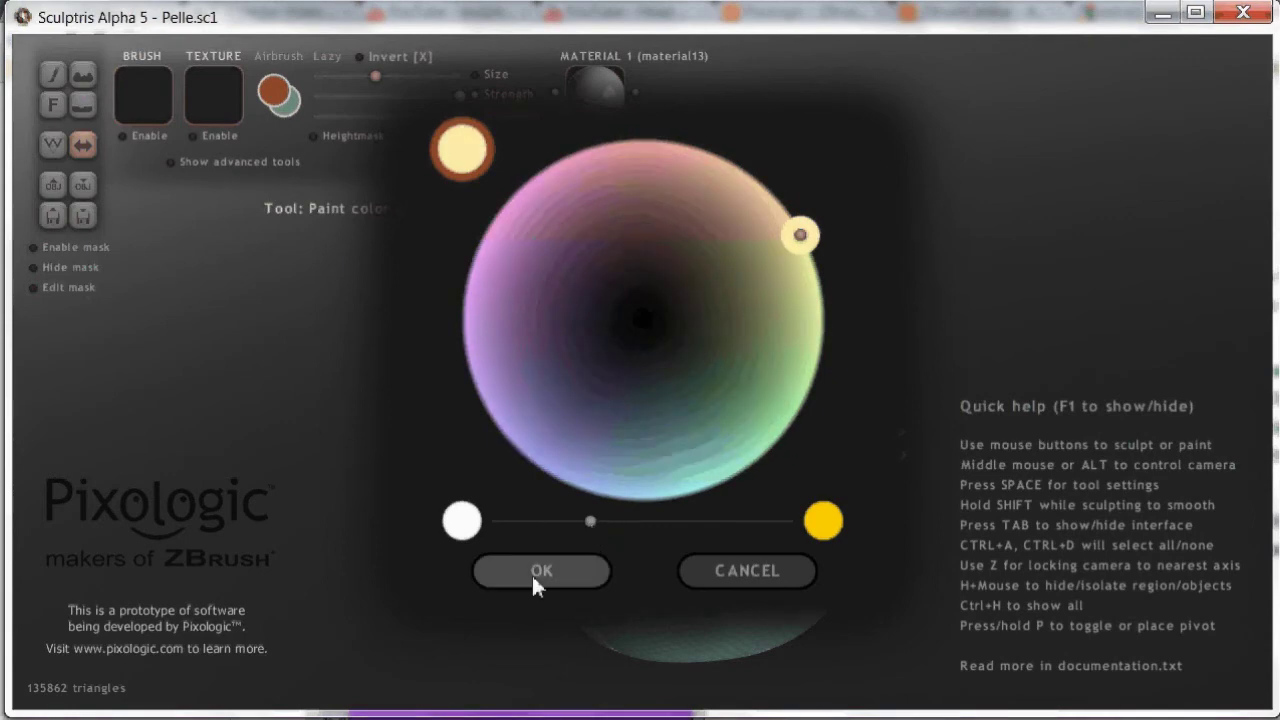